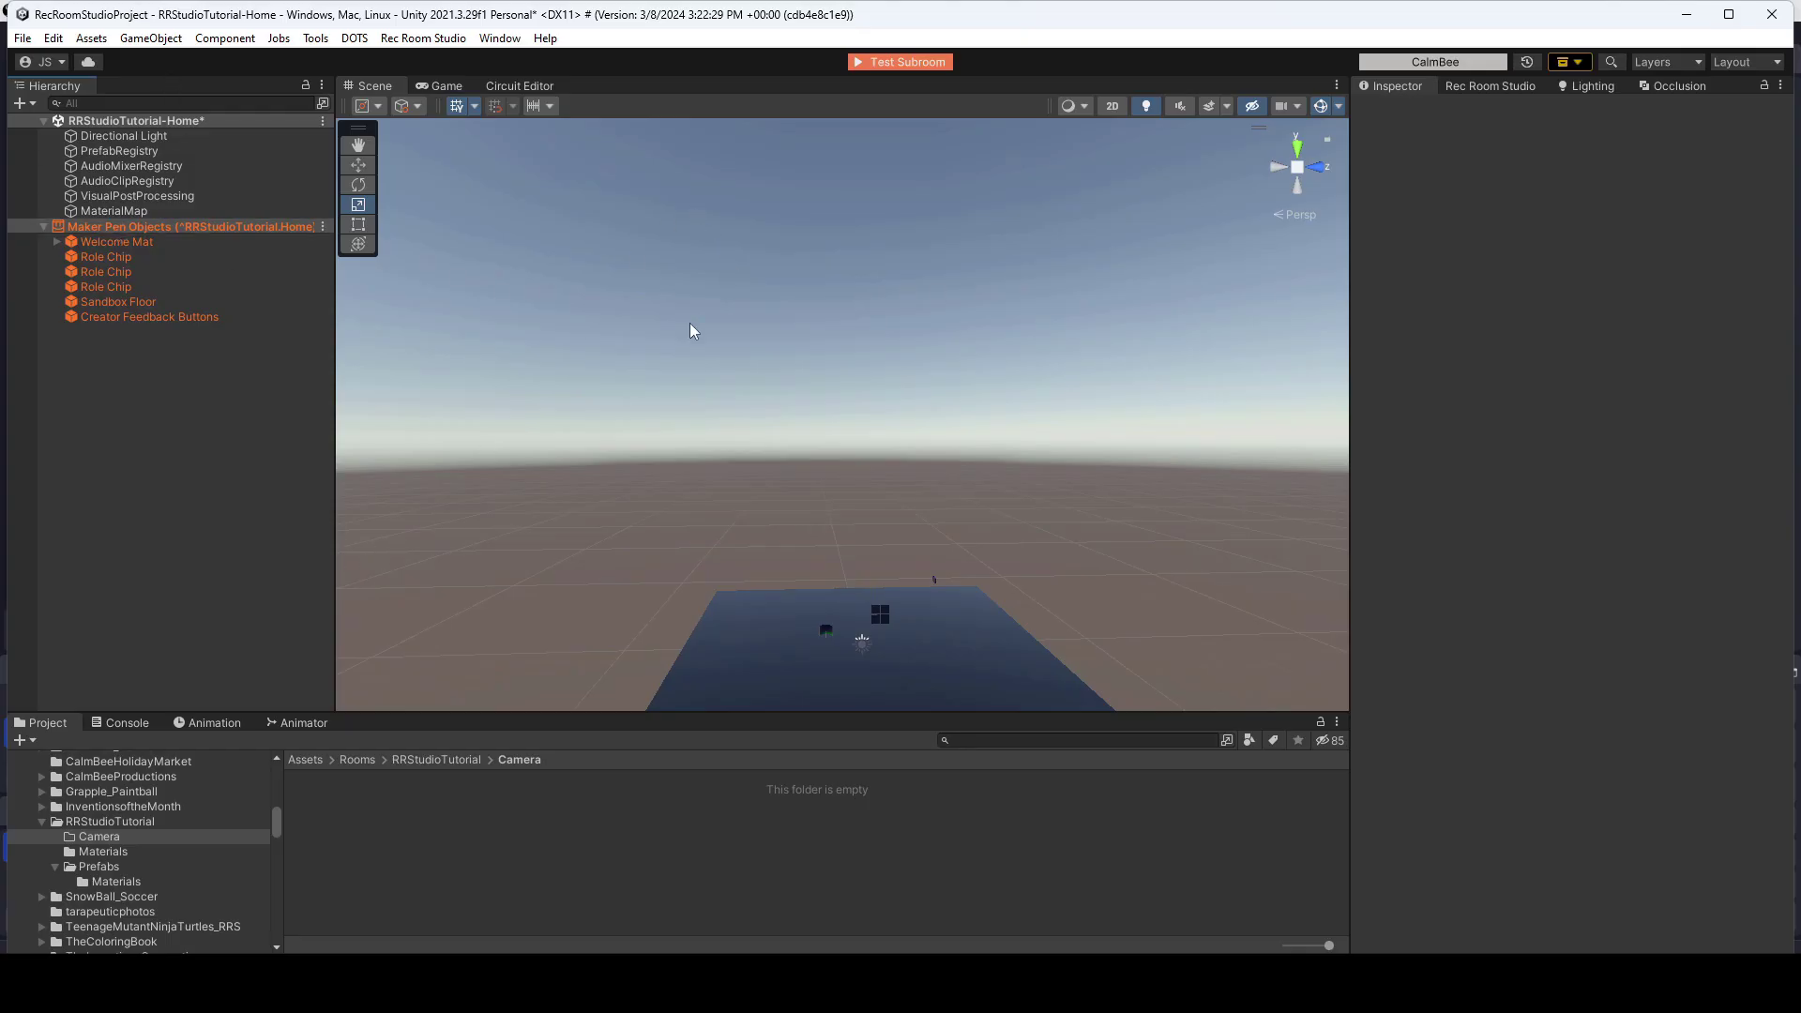
Create an empty object named 'Camera' and add a child Camera object under it
{"action": "left_click", "coordinate": [20, 103]}
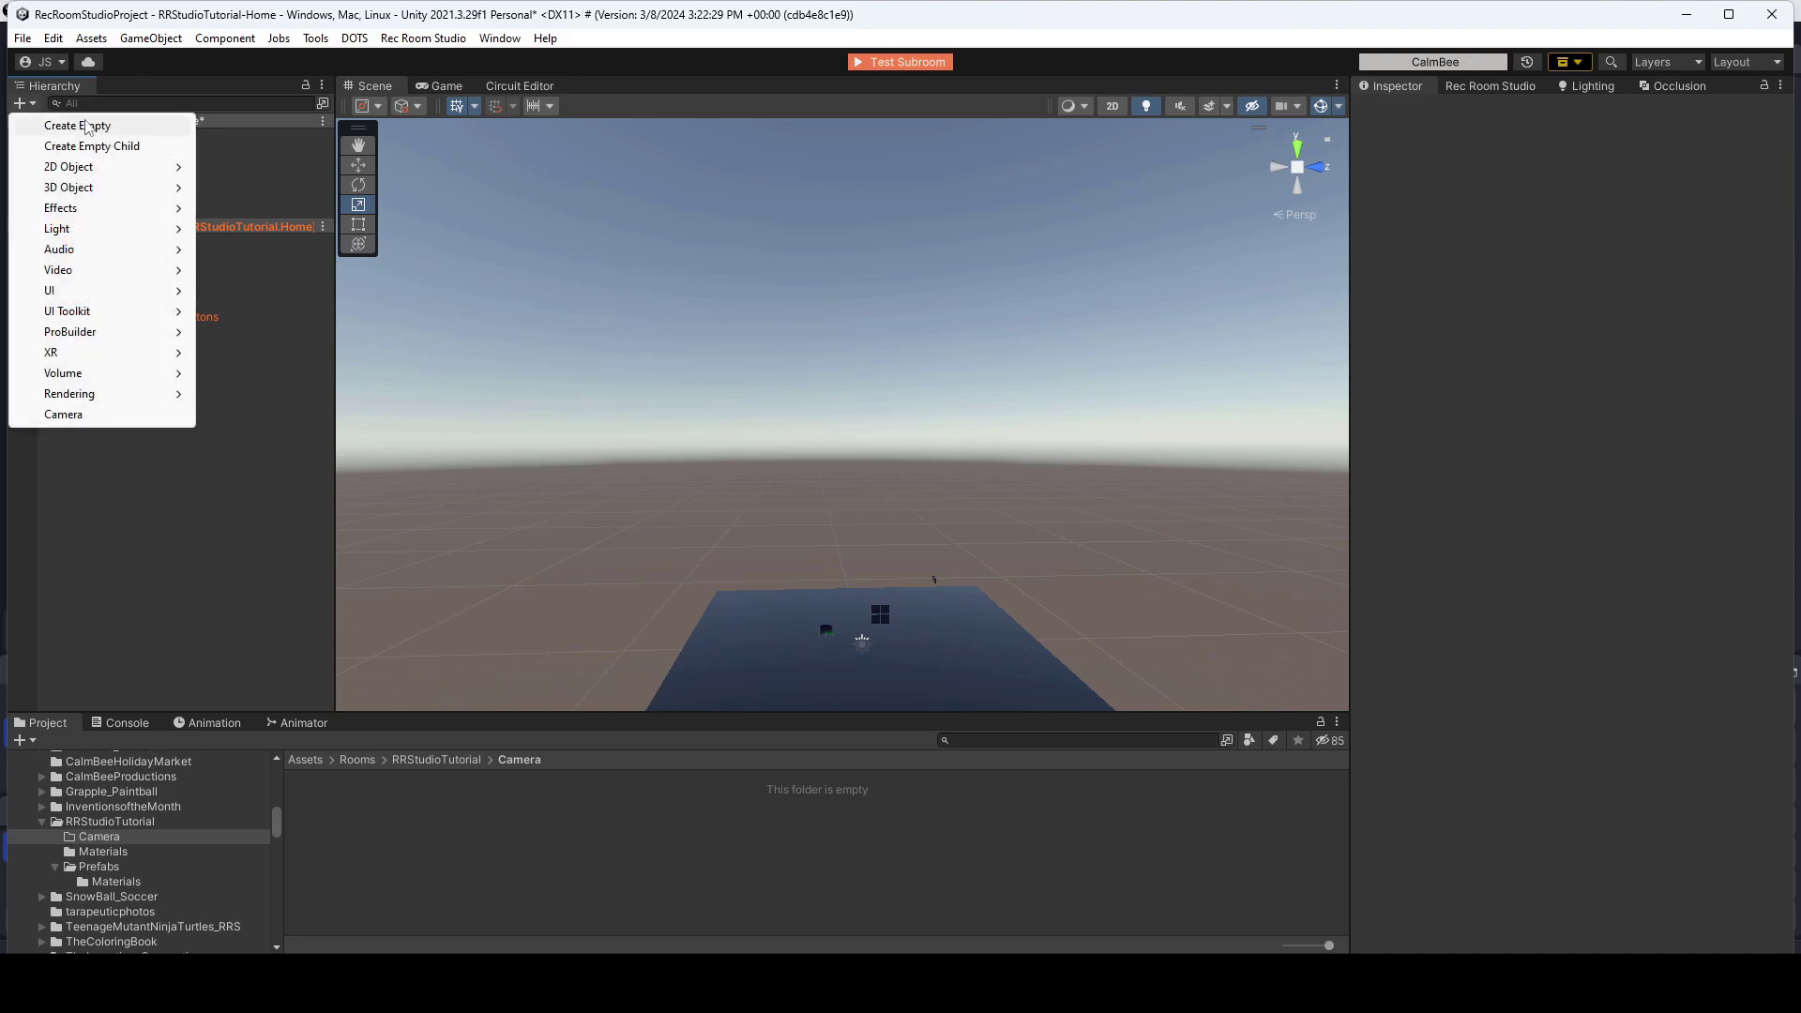
{"action": "left_click", "coordinate": [83, 124]}
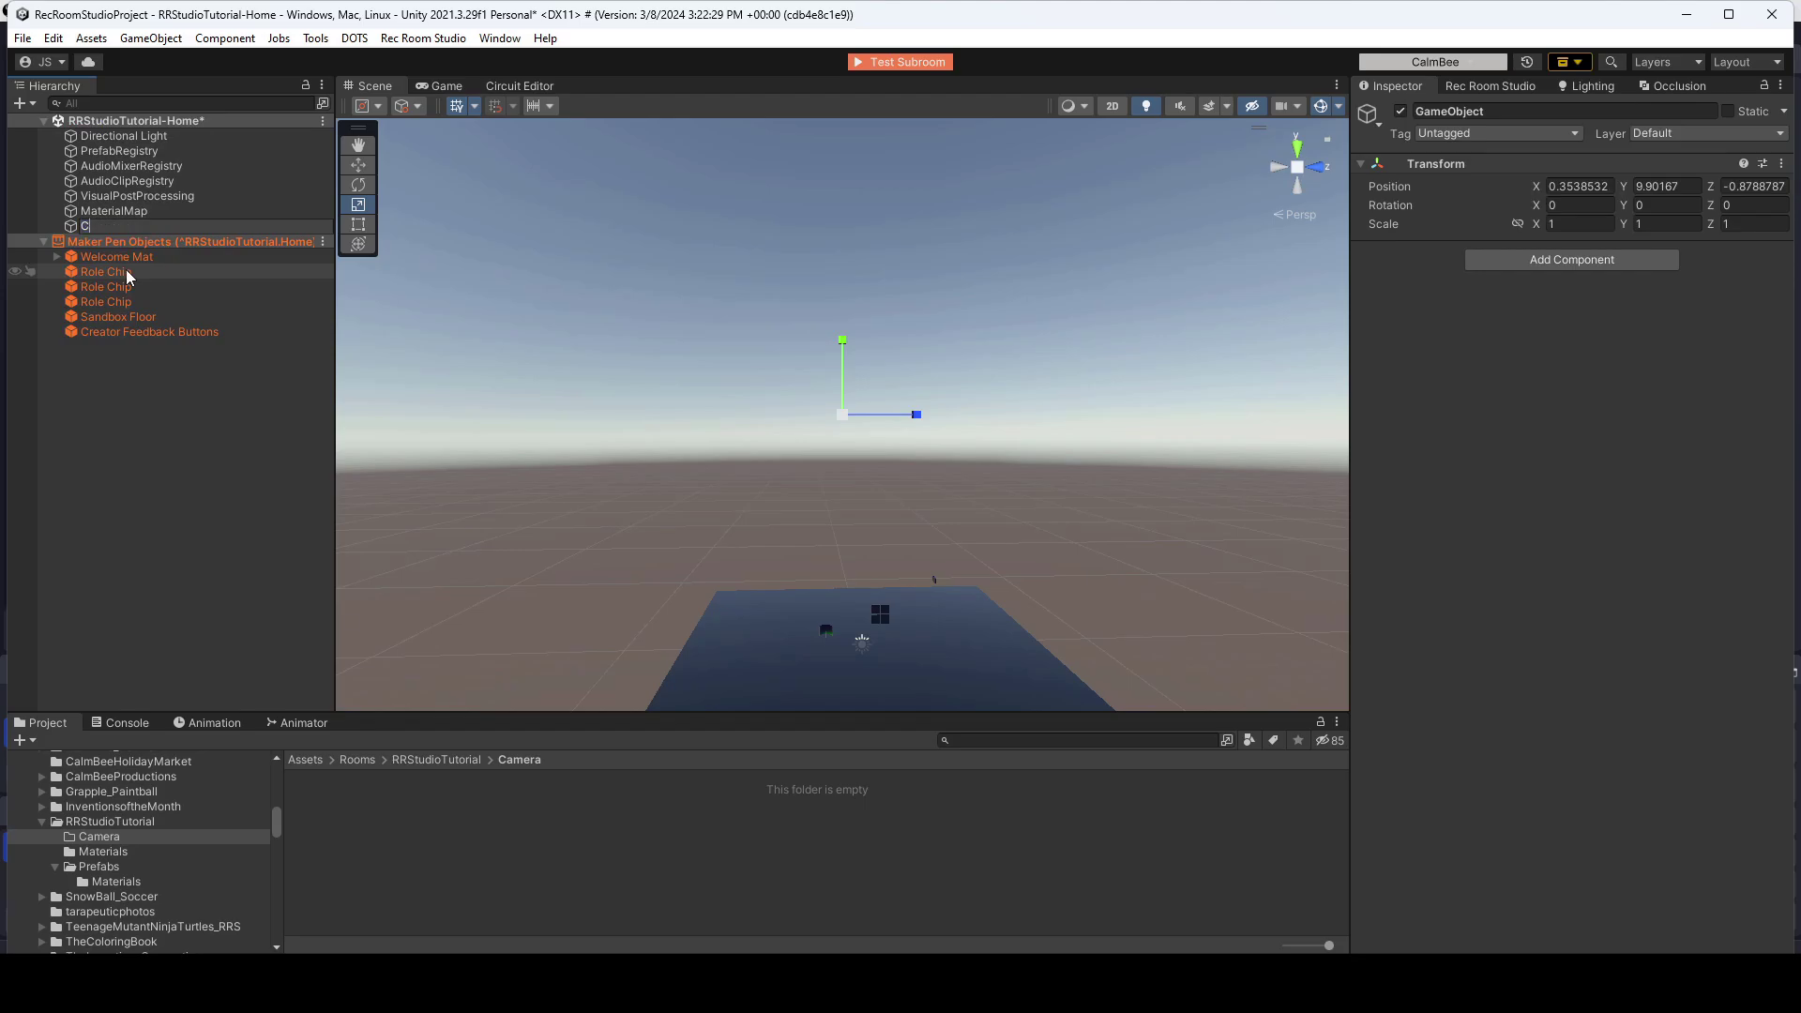
{"action": "type", "text": "Camera"}
{"action": "key", "text": "Return"}
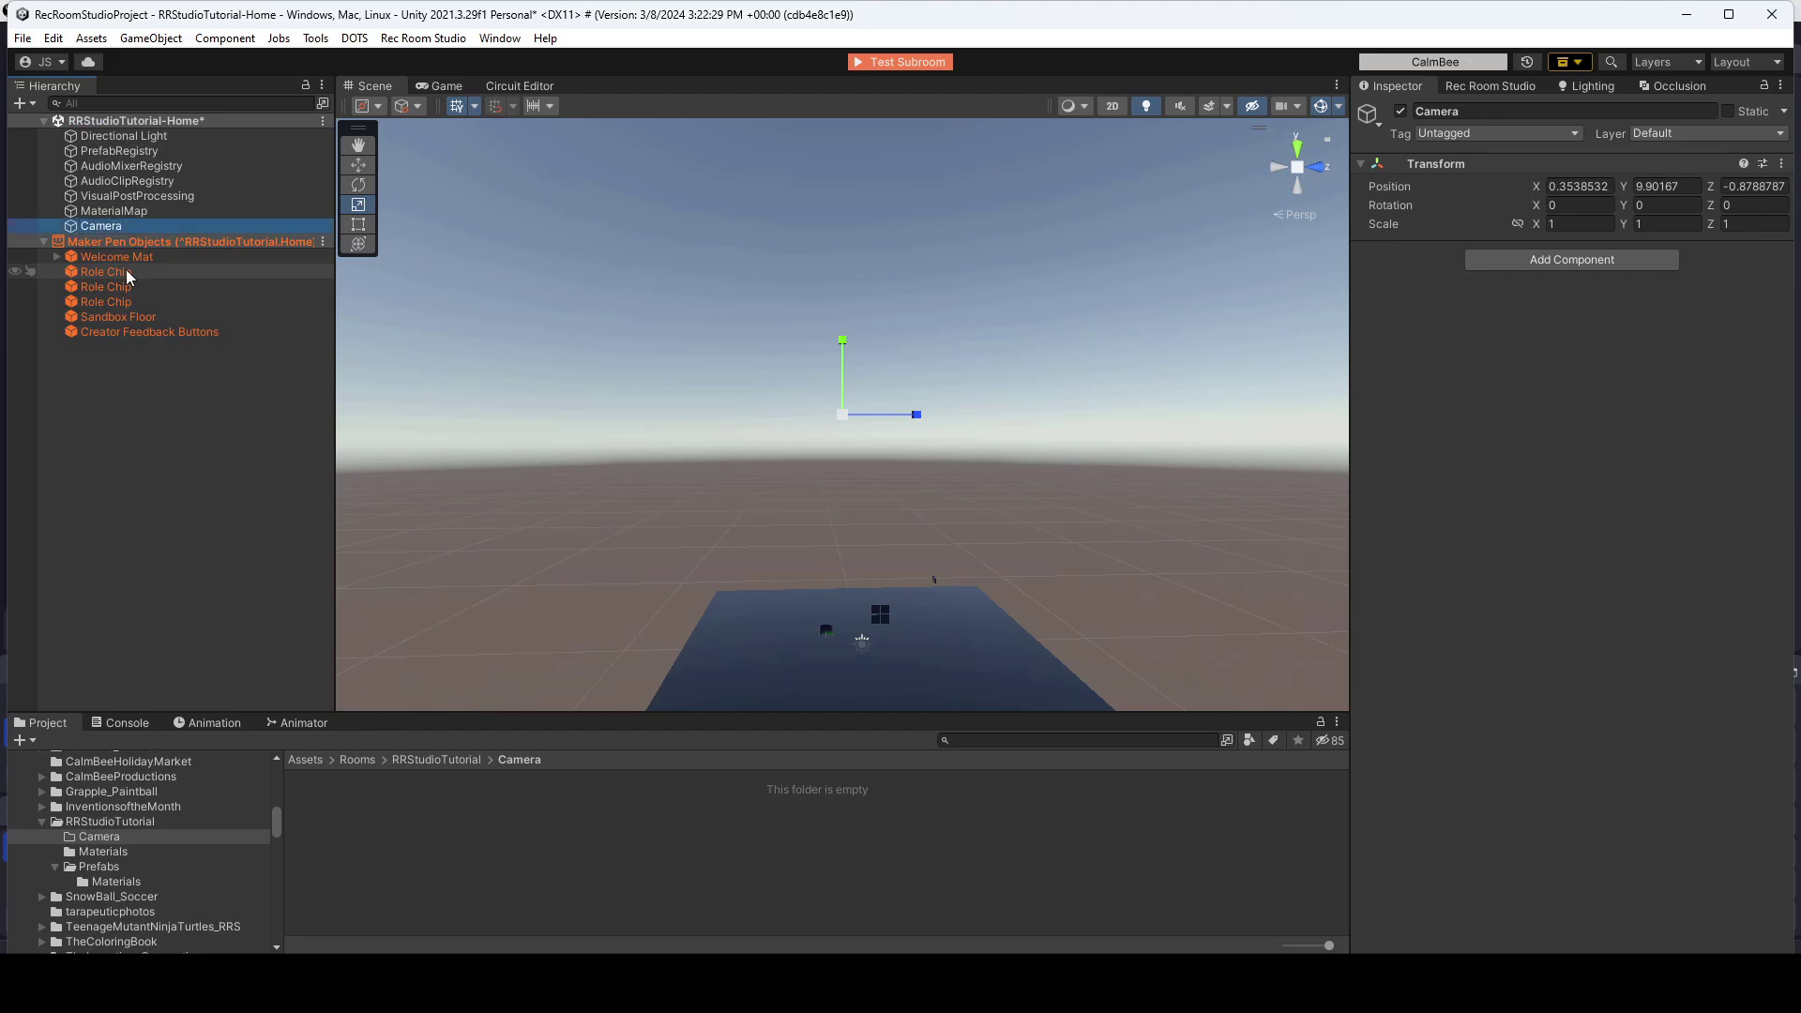
{"action": "right_click", "coordinate": [112, 233]}
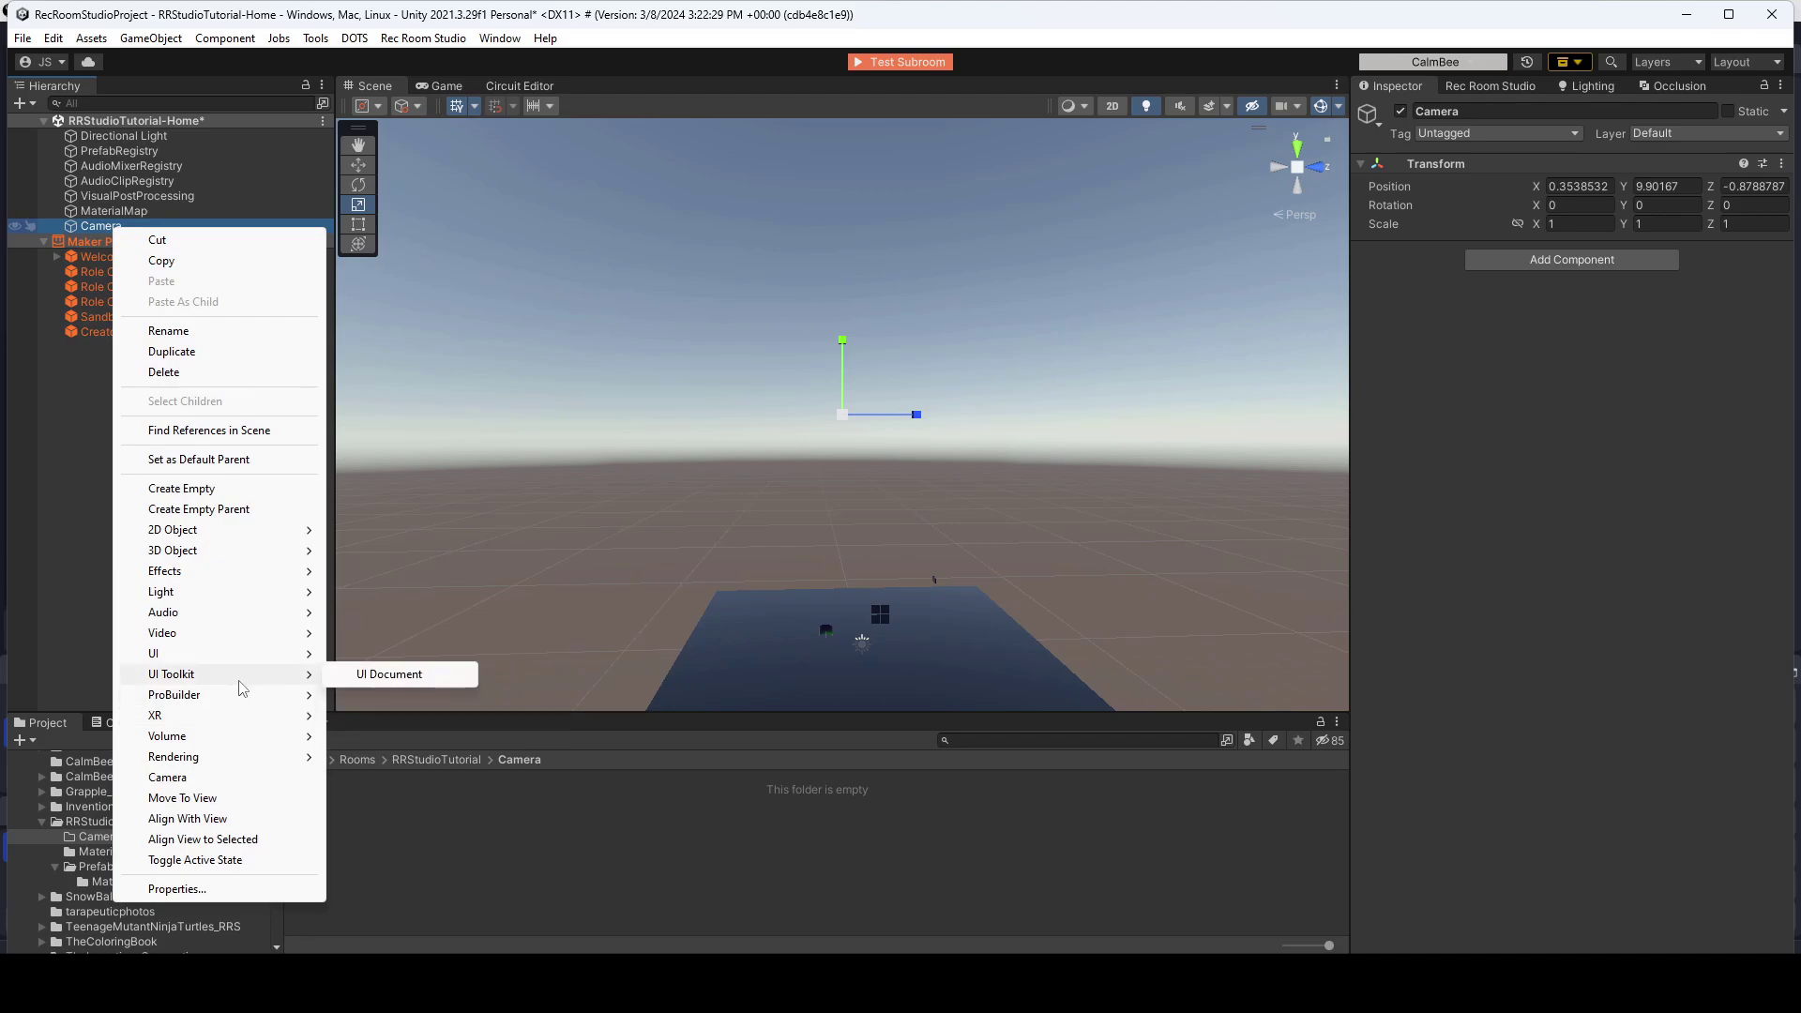
{"action": "left_click", "coordinate": [197, 777]}
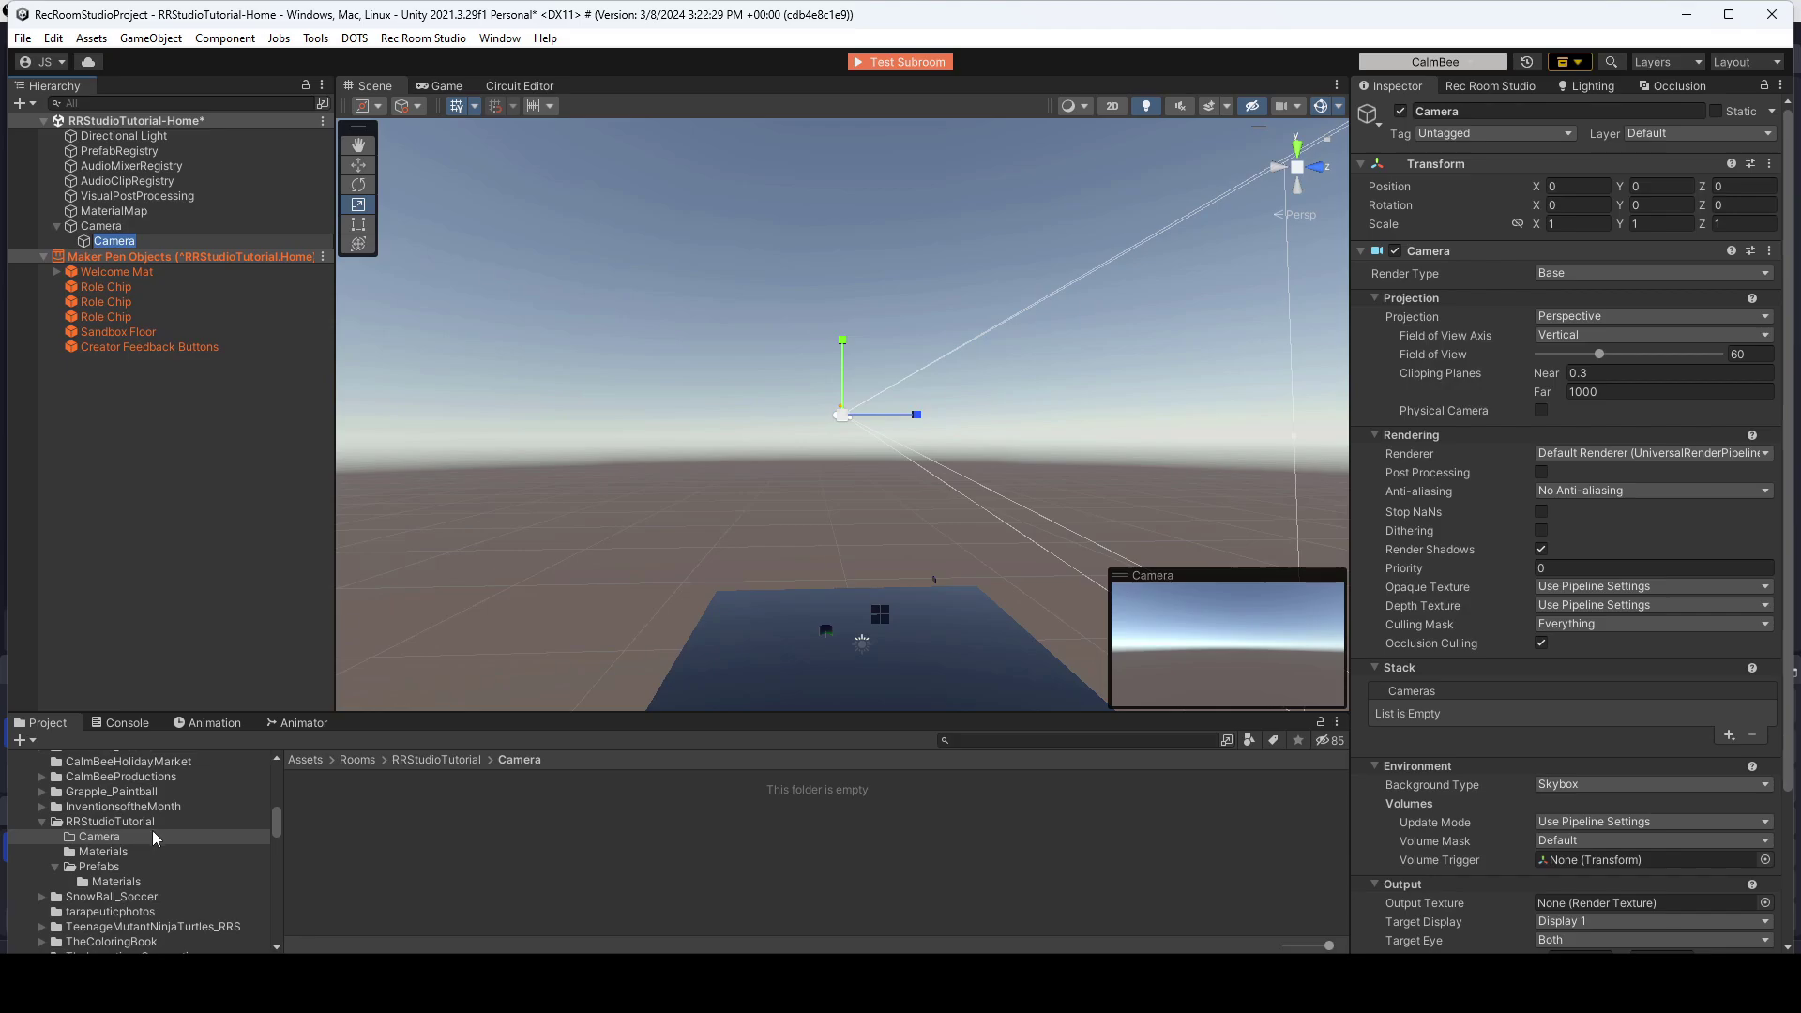
Create a new material and a custom render texture in the Camera folder
{"action": "right_click", "coordinate": [385, 850]}
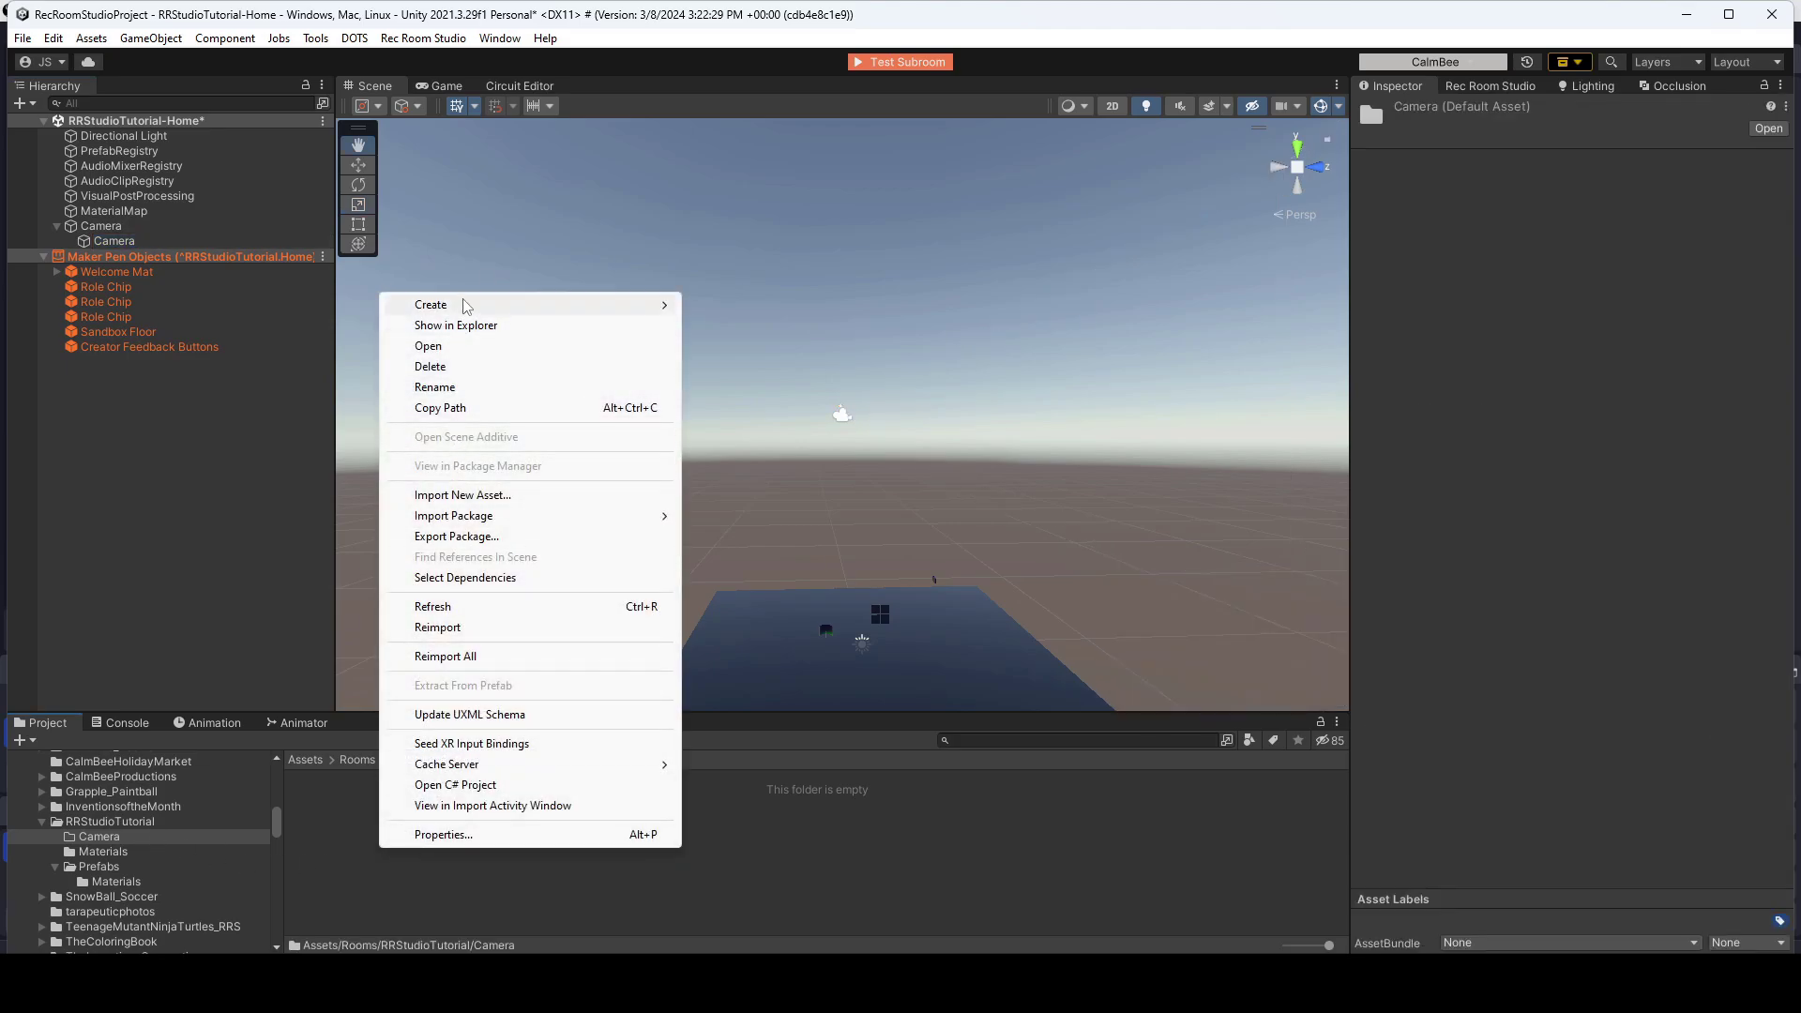
{"action": "mouse_move", "coordinate": [463, 304]}
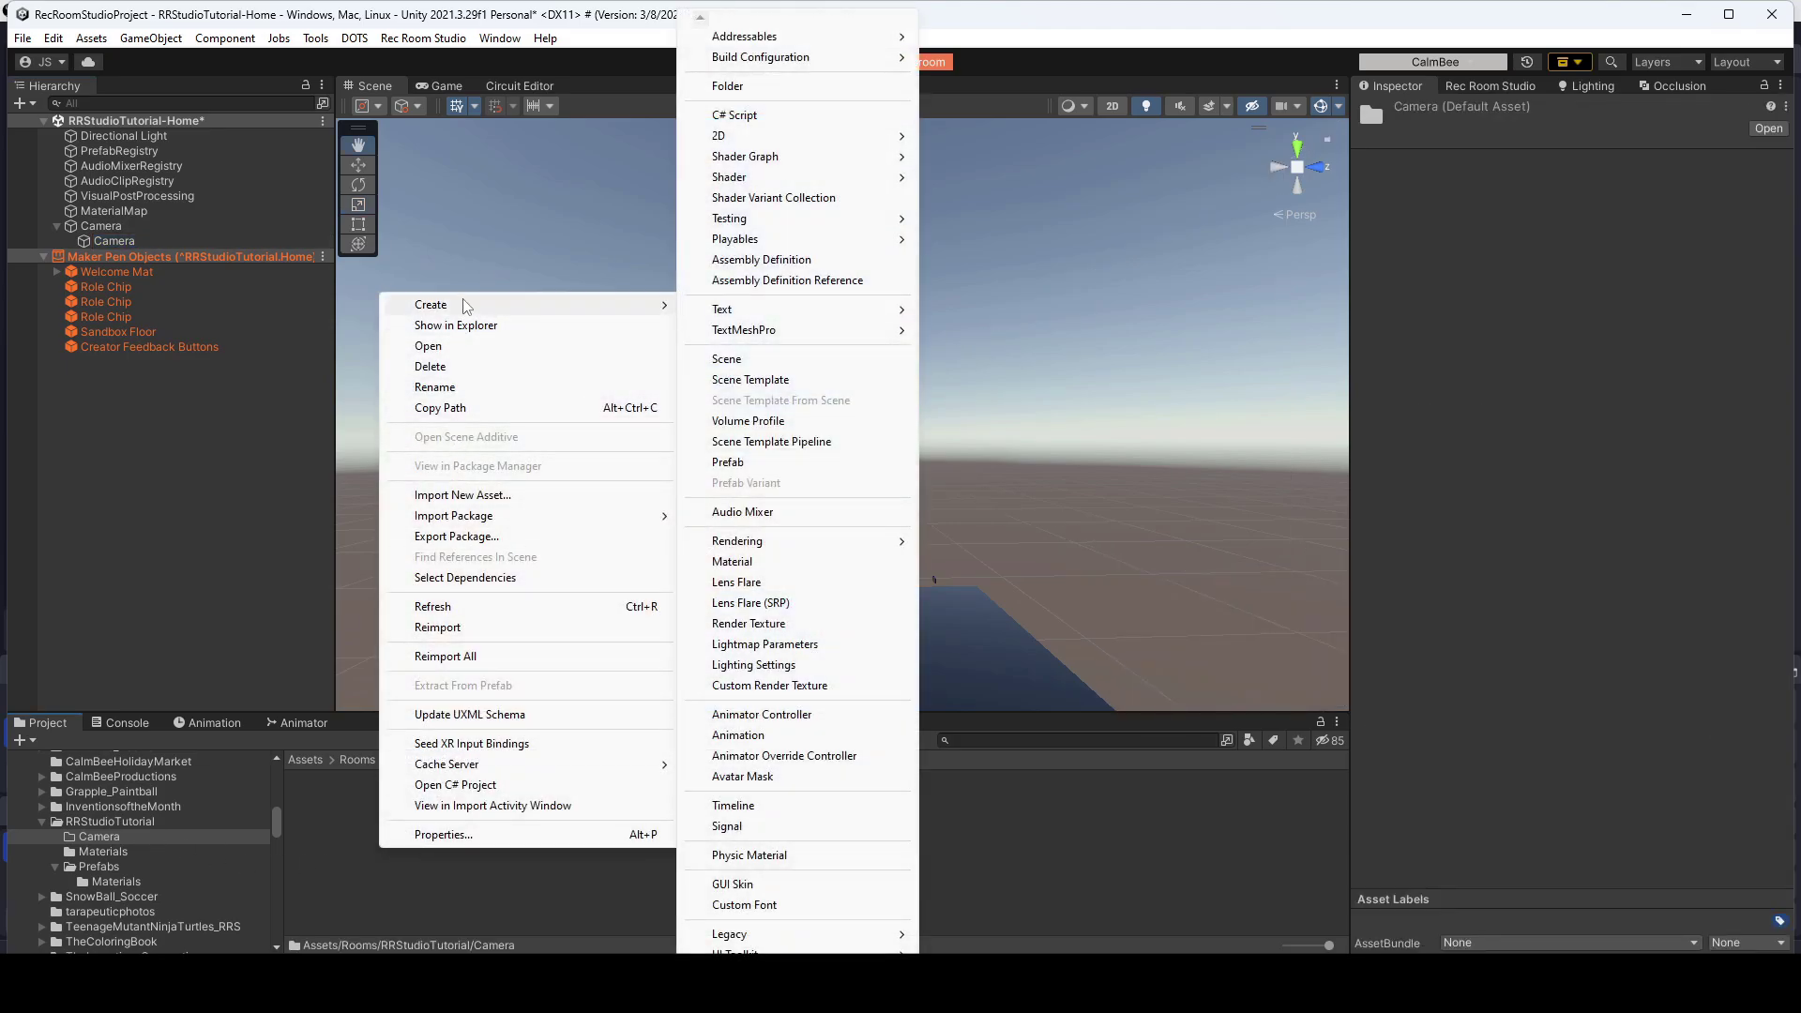
{"action": "left_click", "coordinate": [781, 561]}
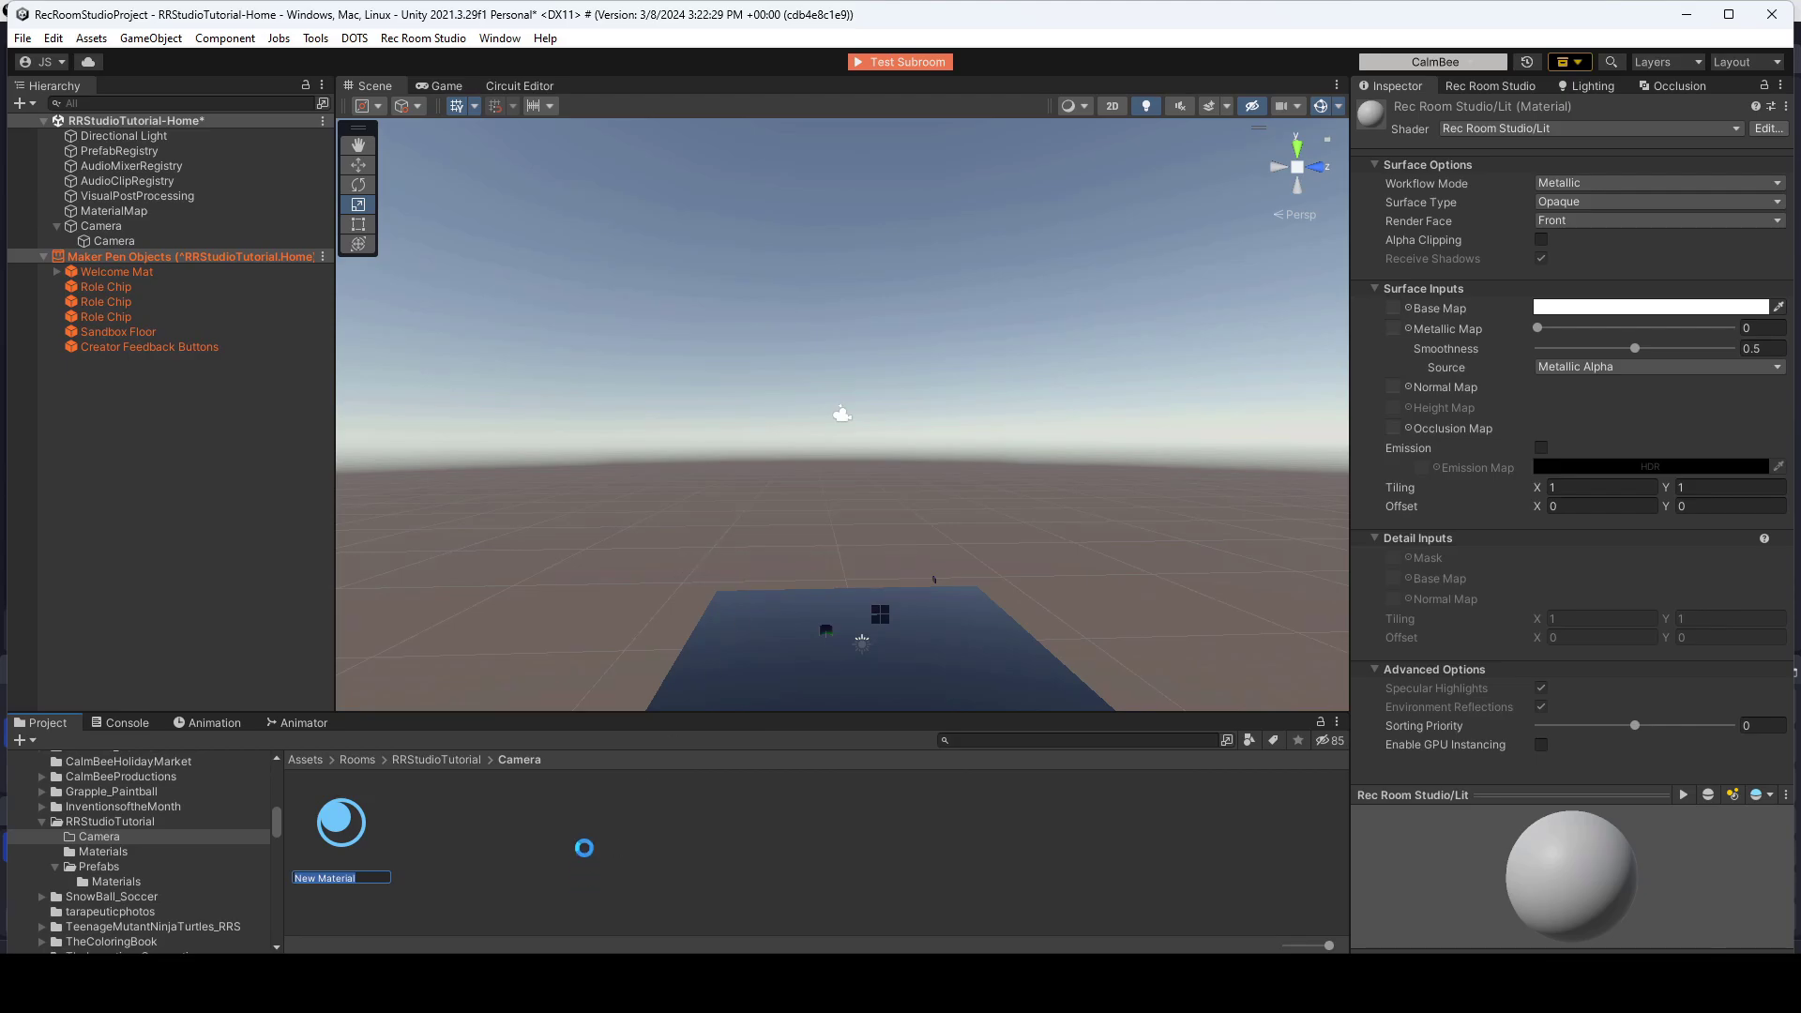
{"action": "right_click", "coordinate": [582, 880]}
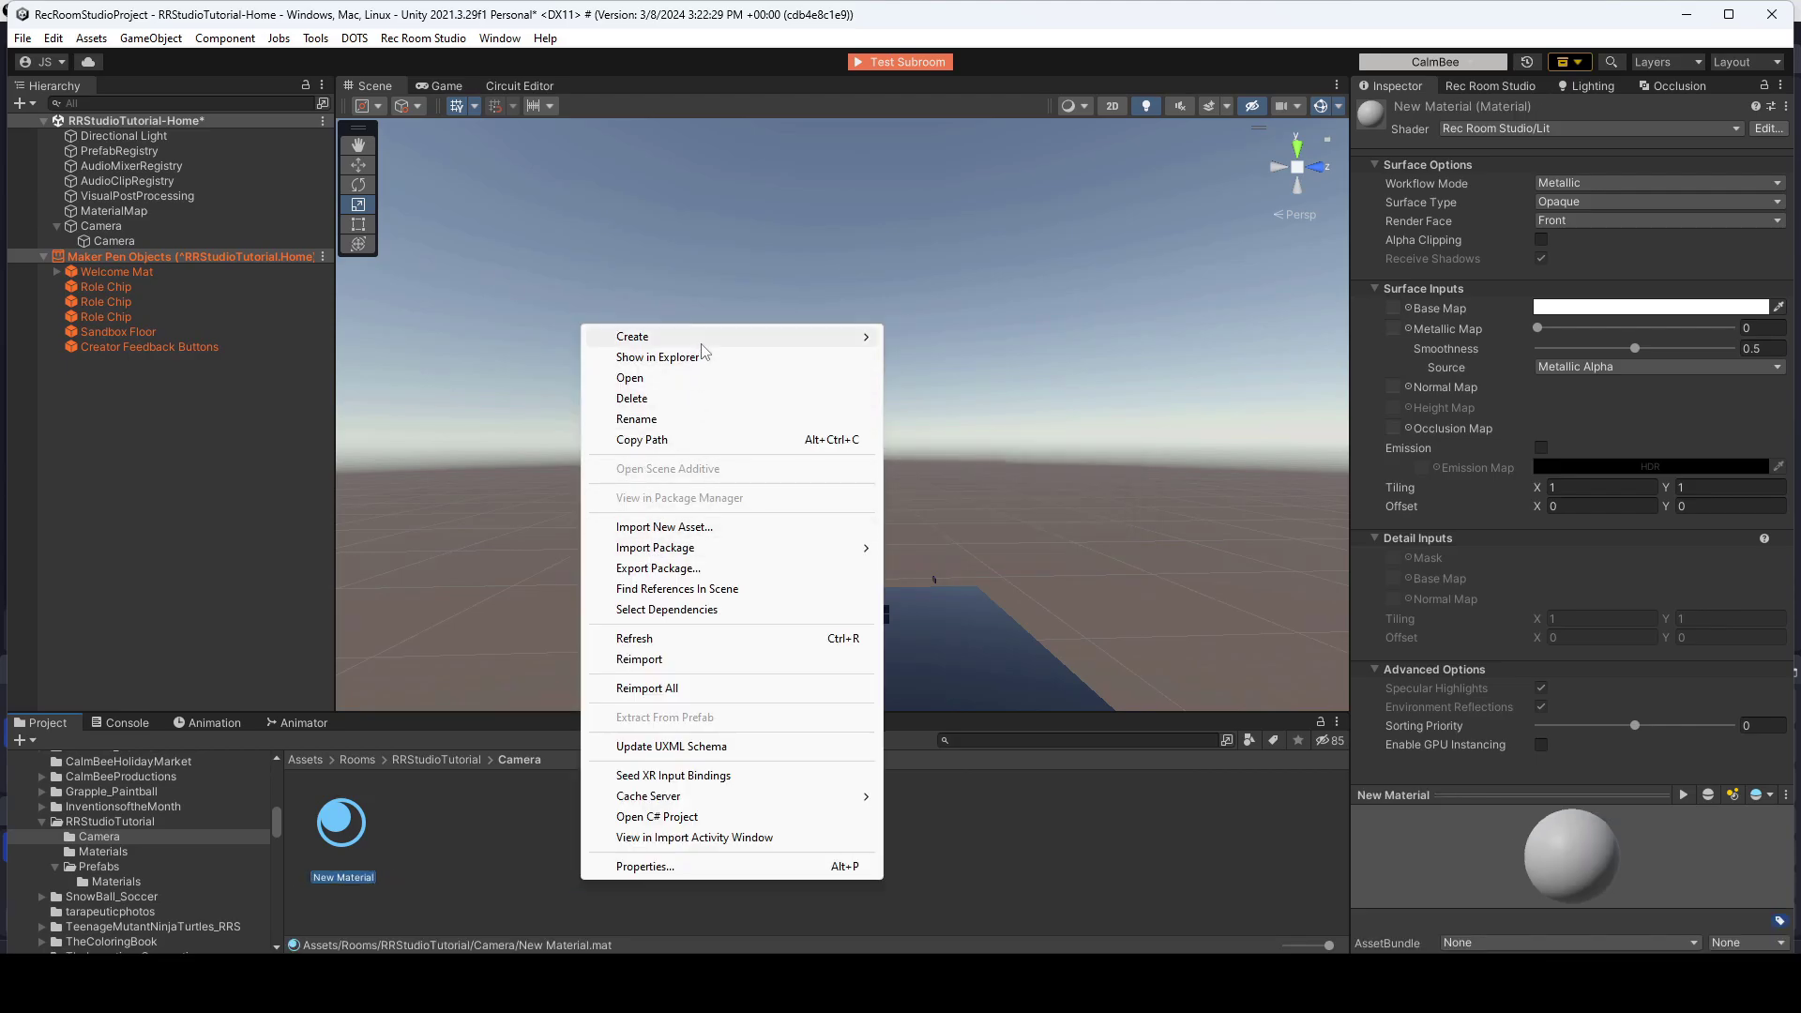
{"action": "mouse_move", "coordinate": [685, 338]}
{"action": "left_click", "coordinate": [971, 686]}
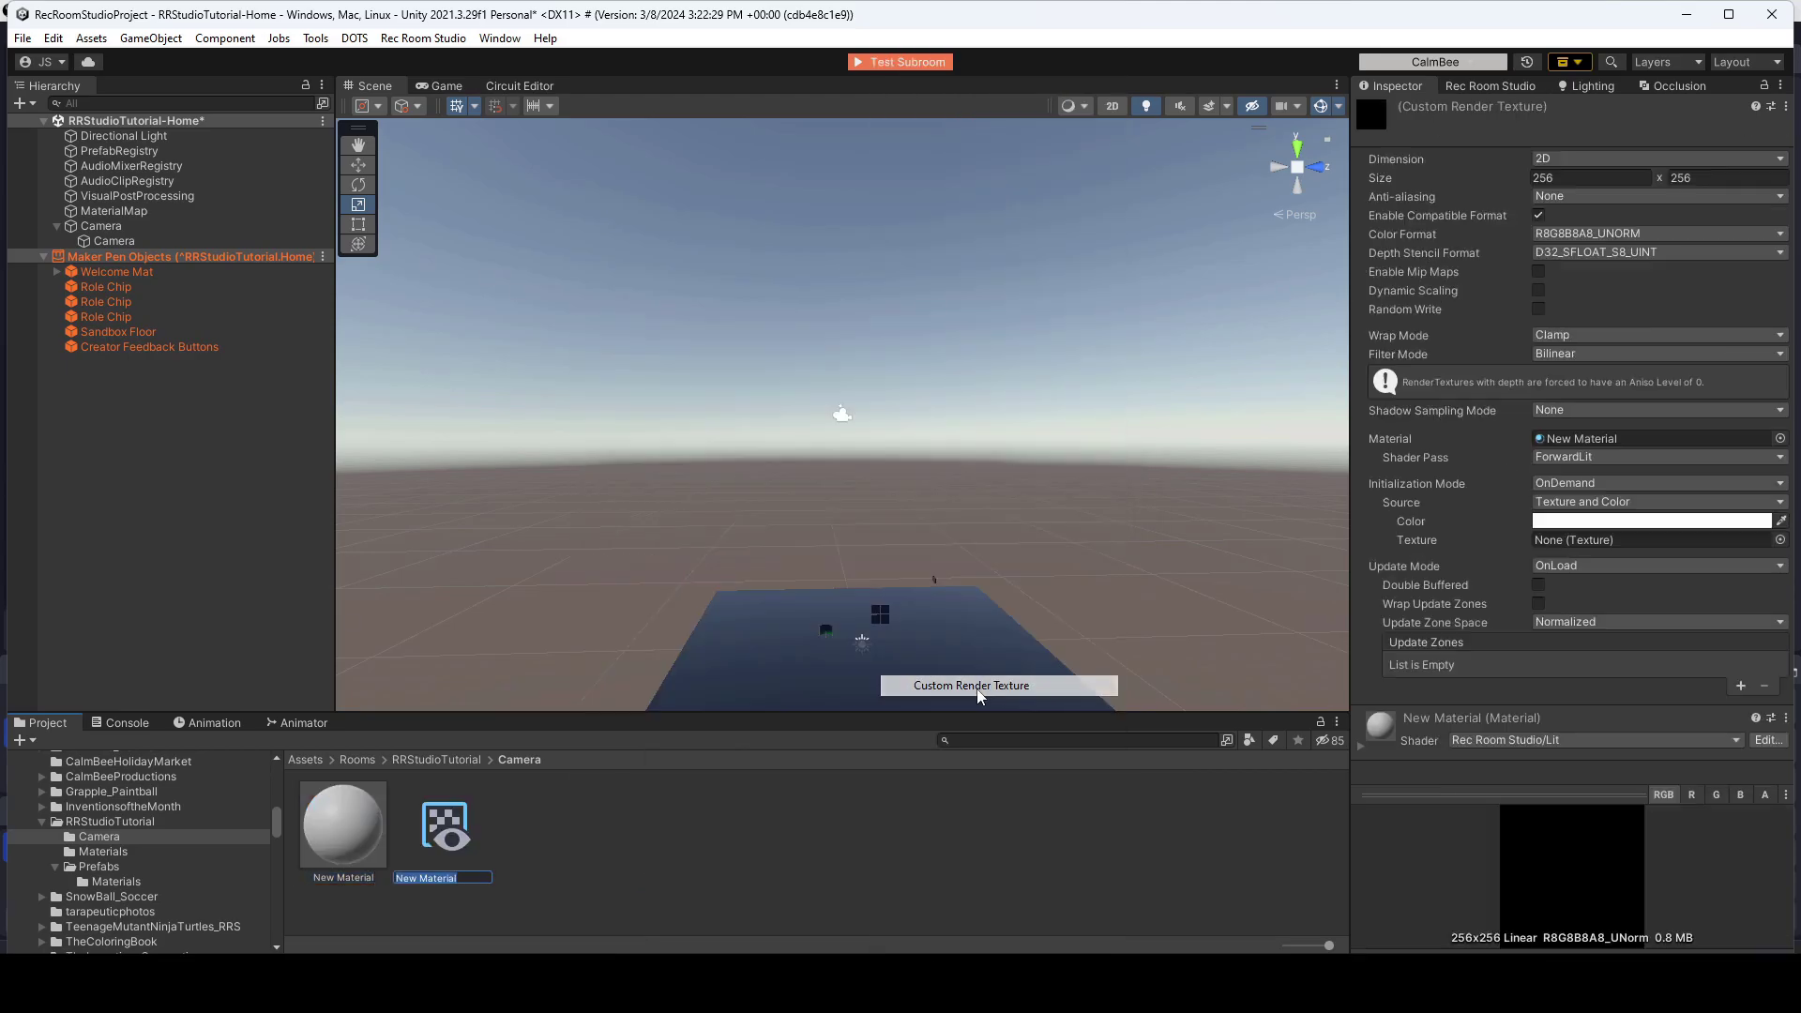
Set the child camera's Output Texture to the render texture and disable its Audio Listener
{"action": "left_click", "coordinate": [162, 241]}
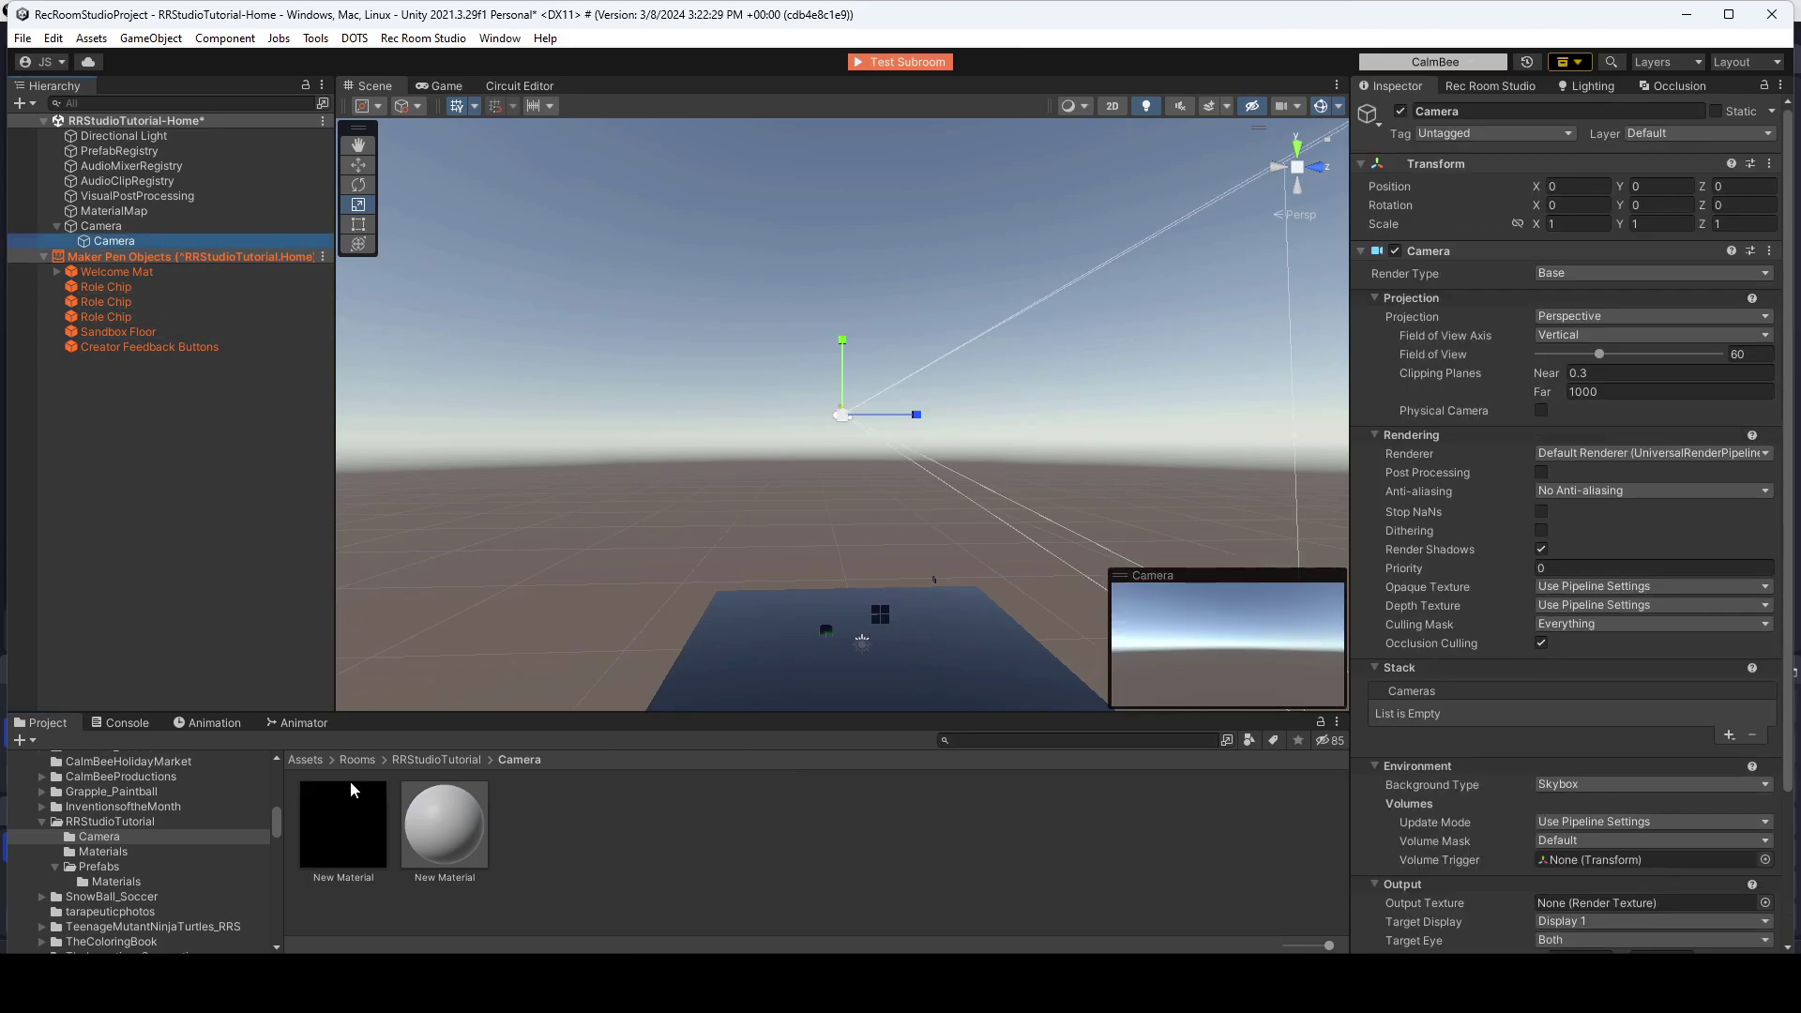
{"action": "scroll", "coordinate": [1463, 628], "scroll_direction": "down", "scroll_amount": 5}
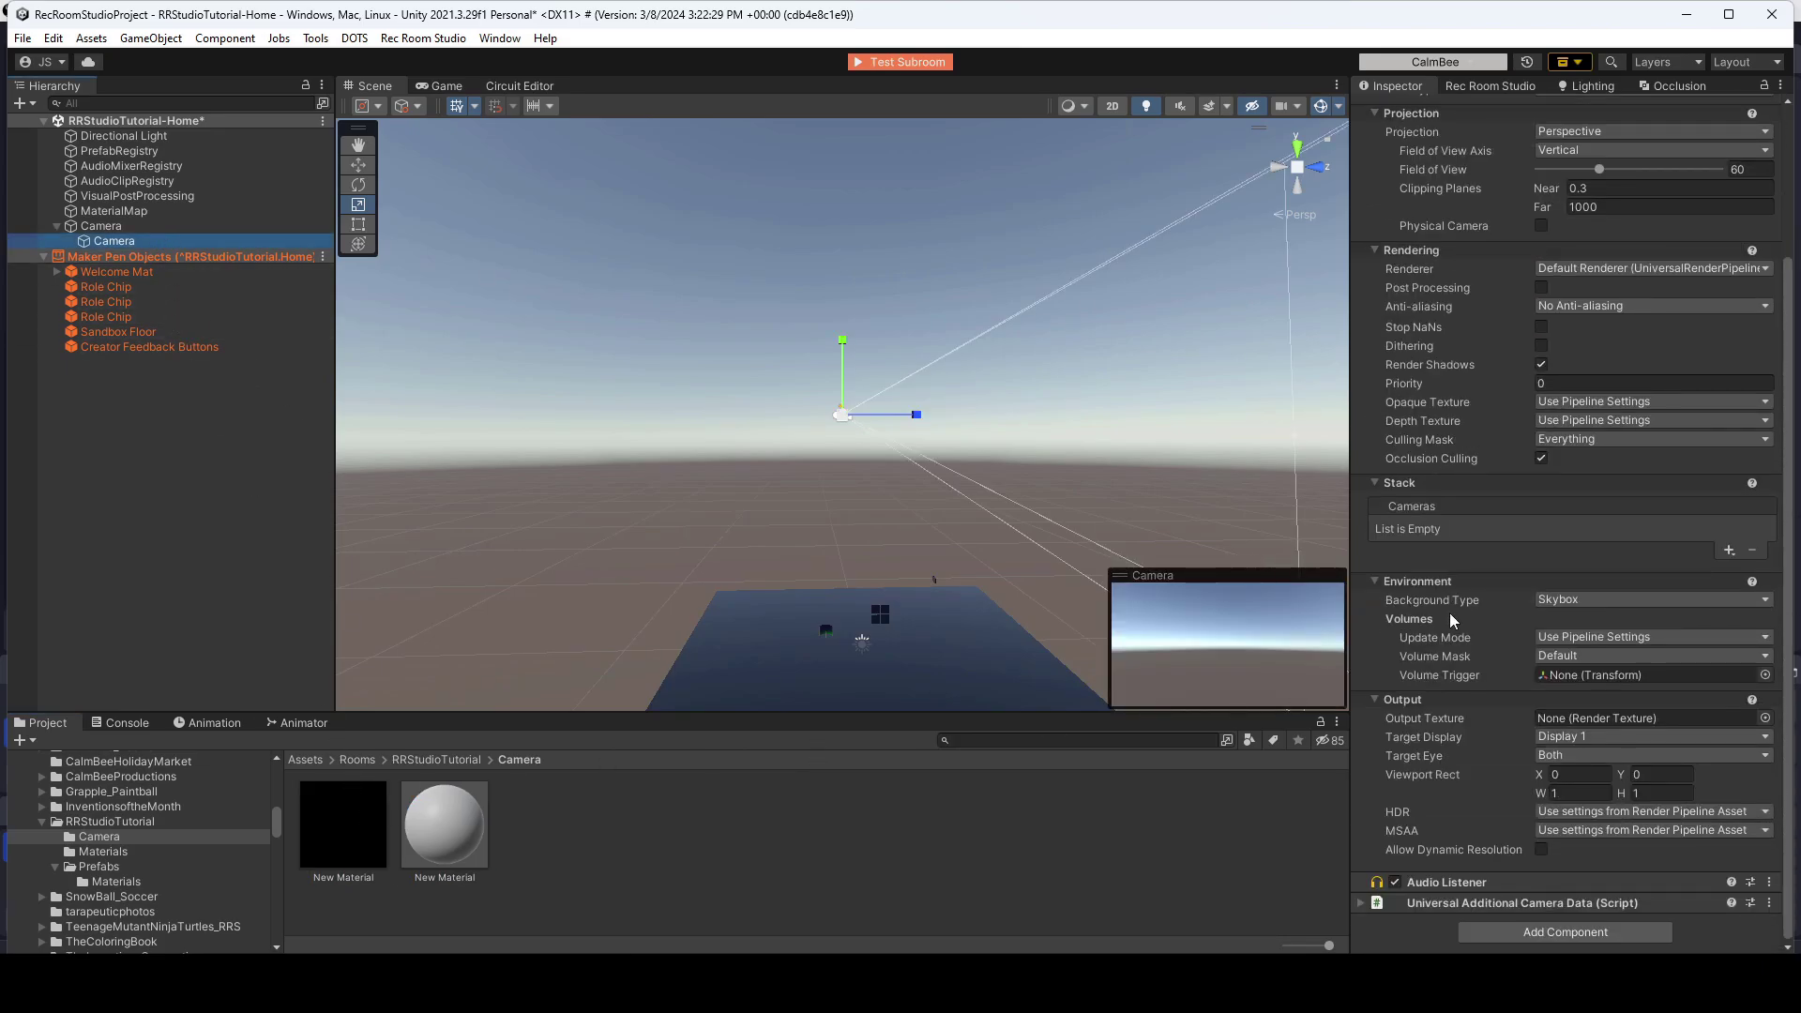
{"action": "left_click", "coordinate": [346, 858]}
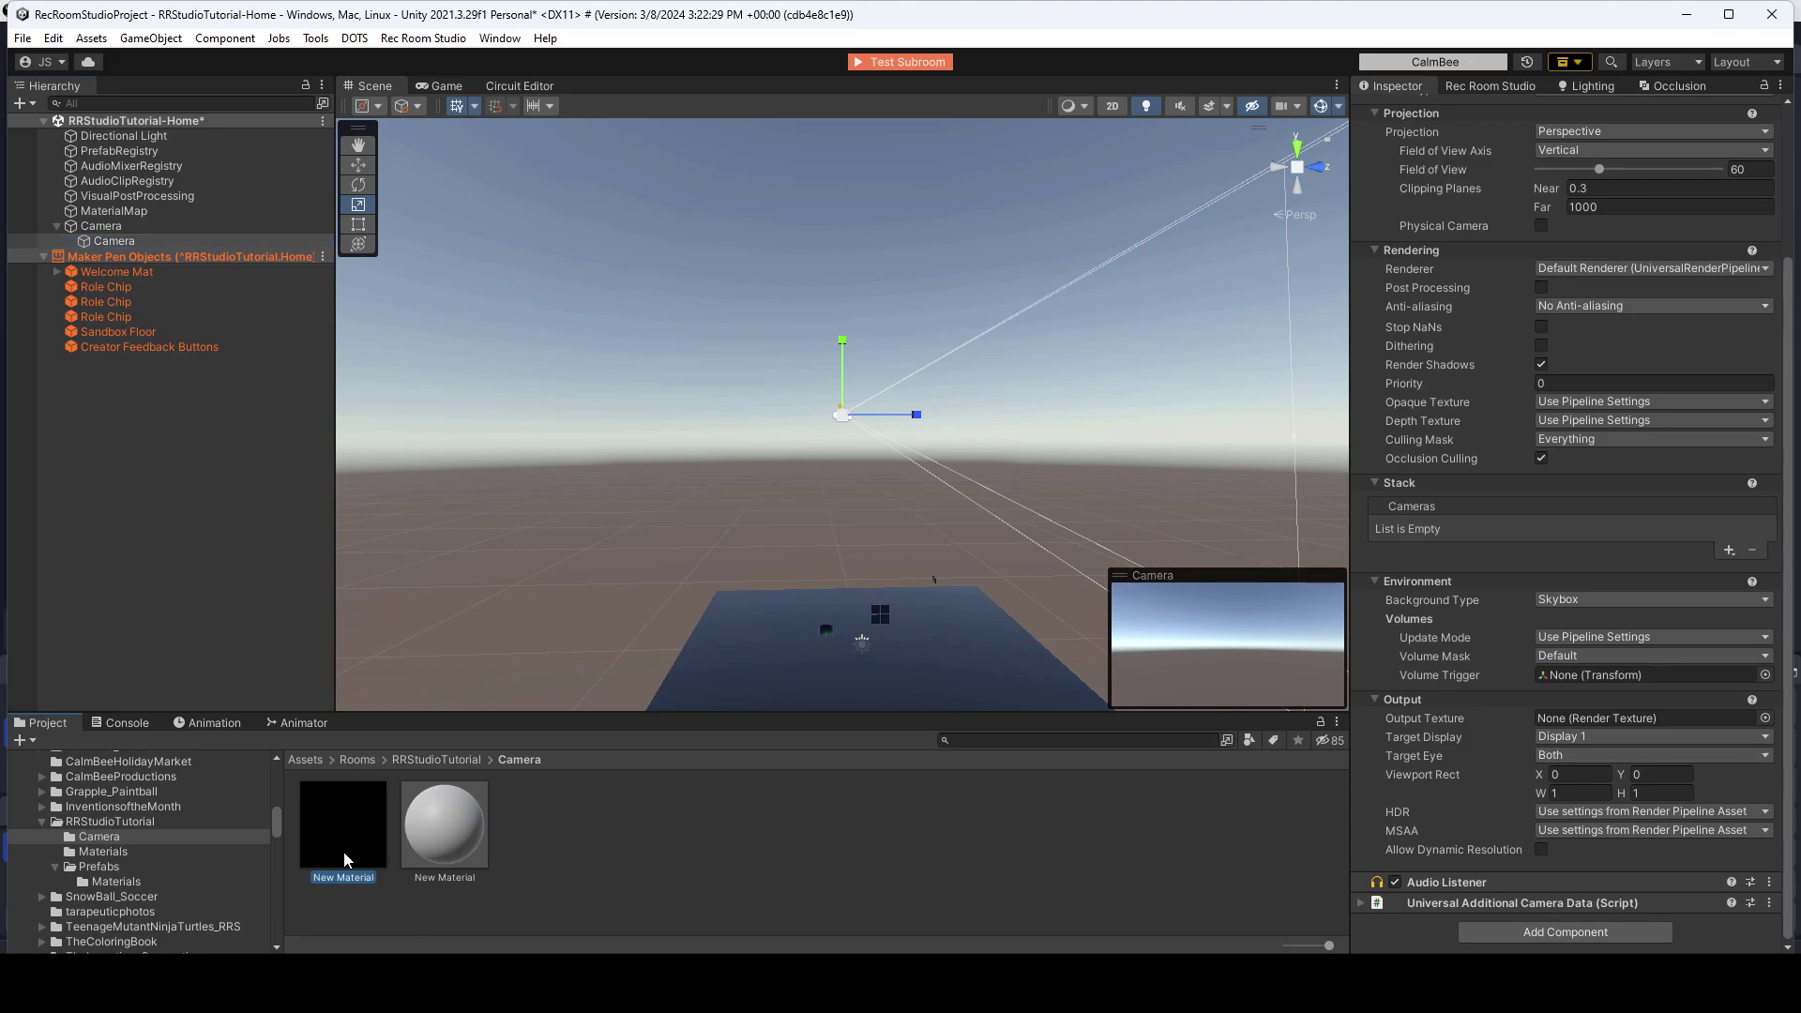
{"action": "left_click_drag", "start_coordinate": [346, 858], "coordinate": [1715, 722]}
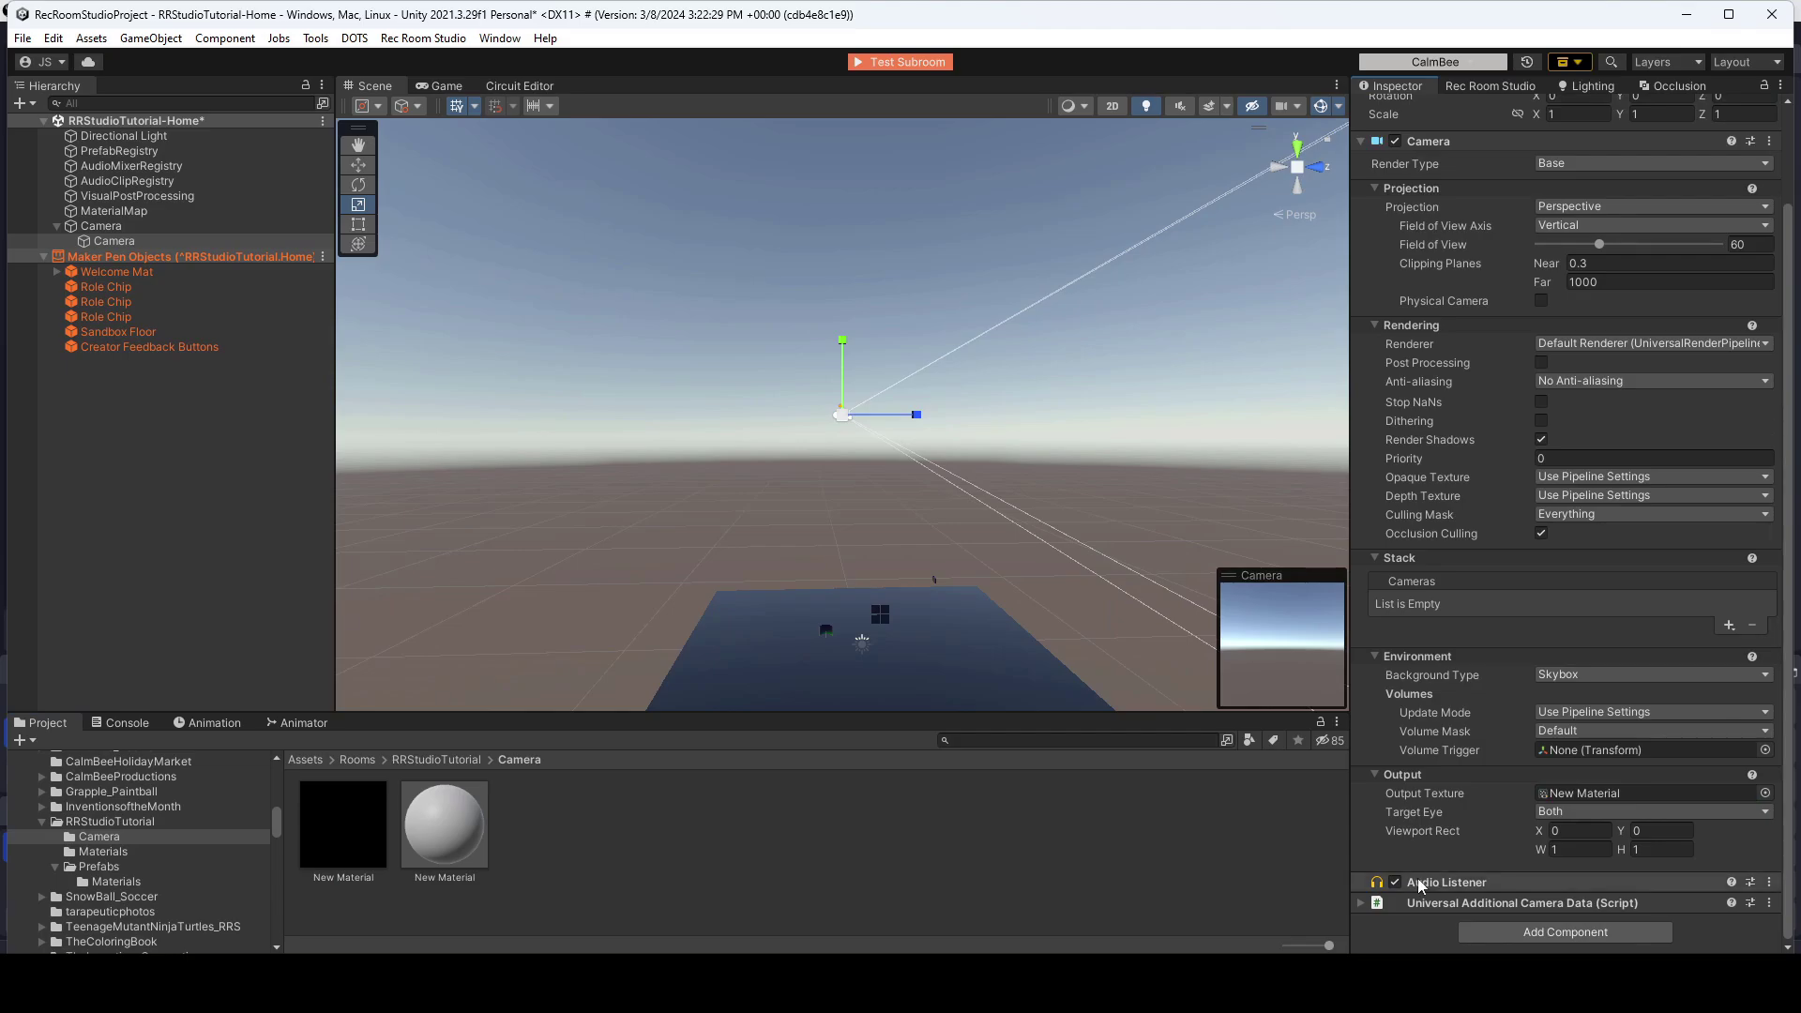
{"action": "left_click", "coordinate": [1393, 882]}
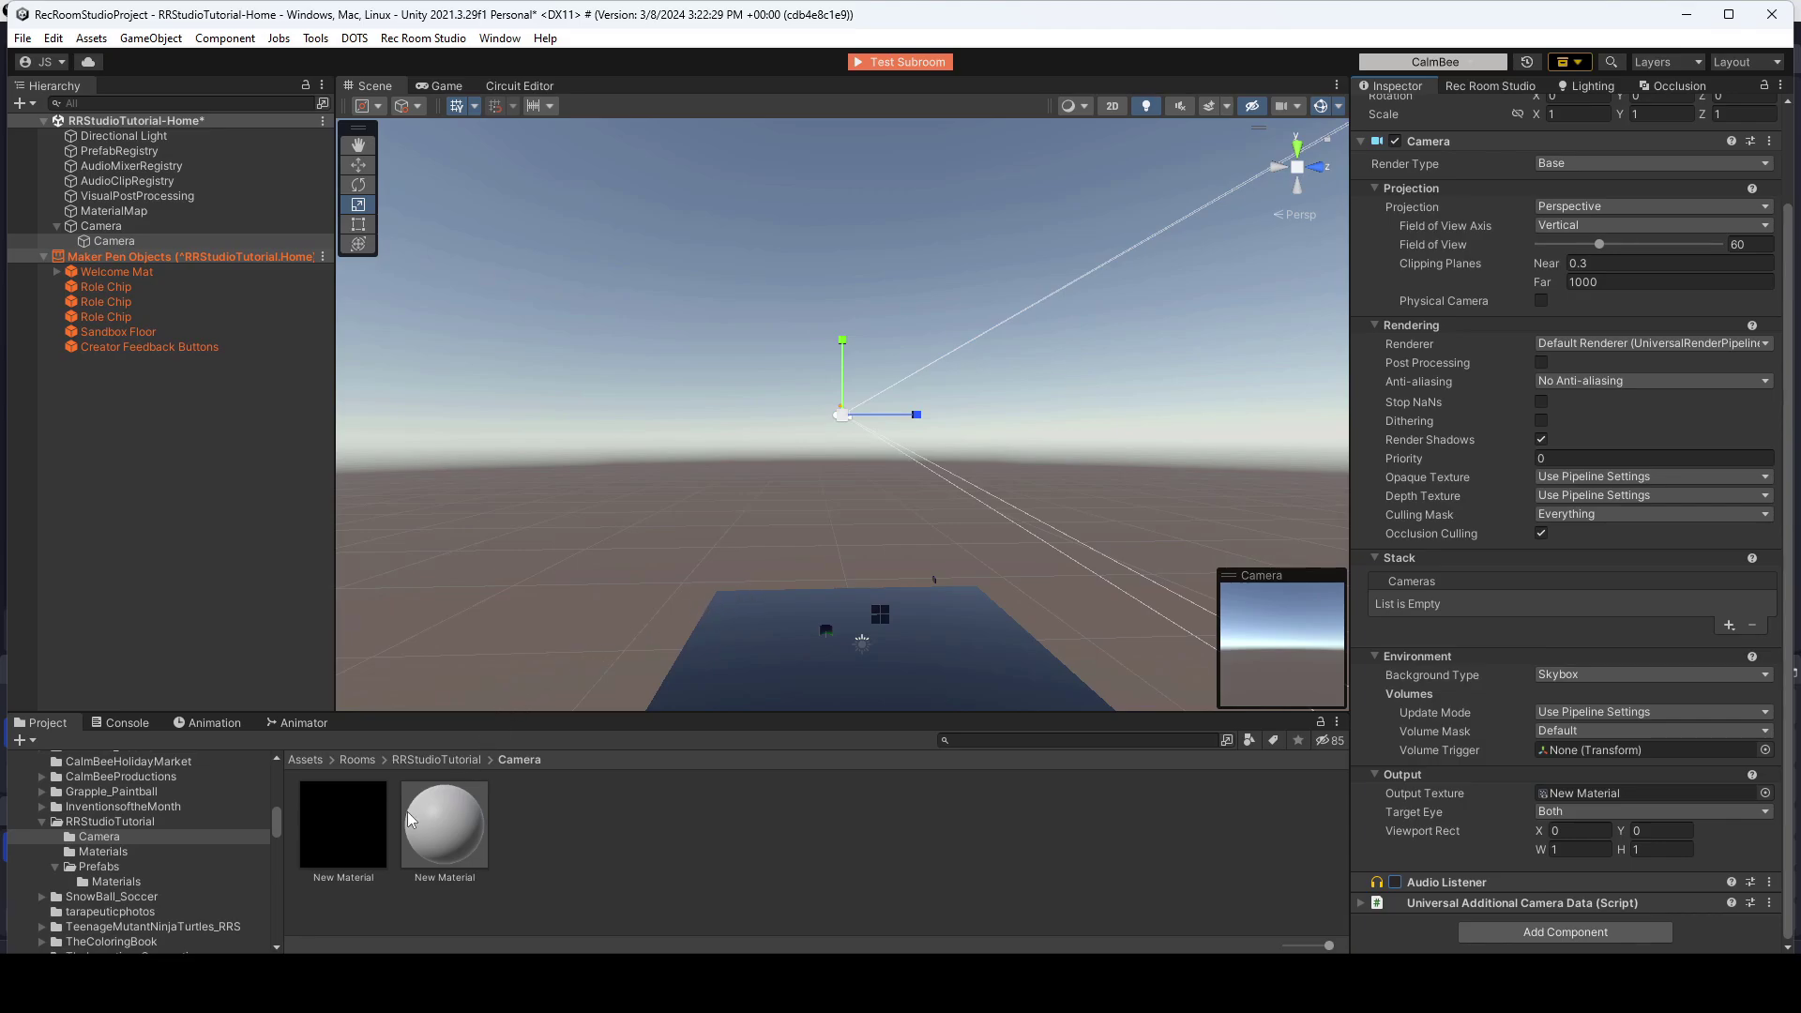
Add a cube to the scene and move it forward to Z 10.05
{"action": "left_click", "coordinate": [19, 102]}
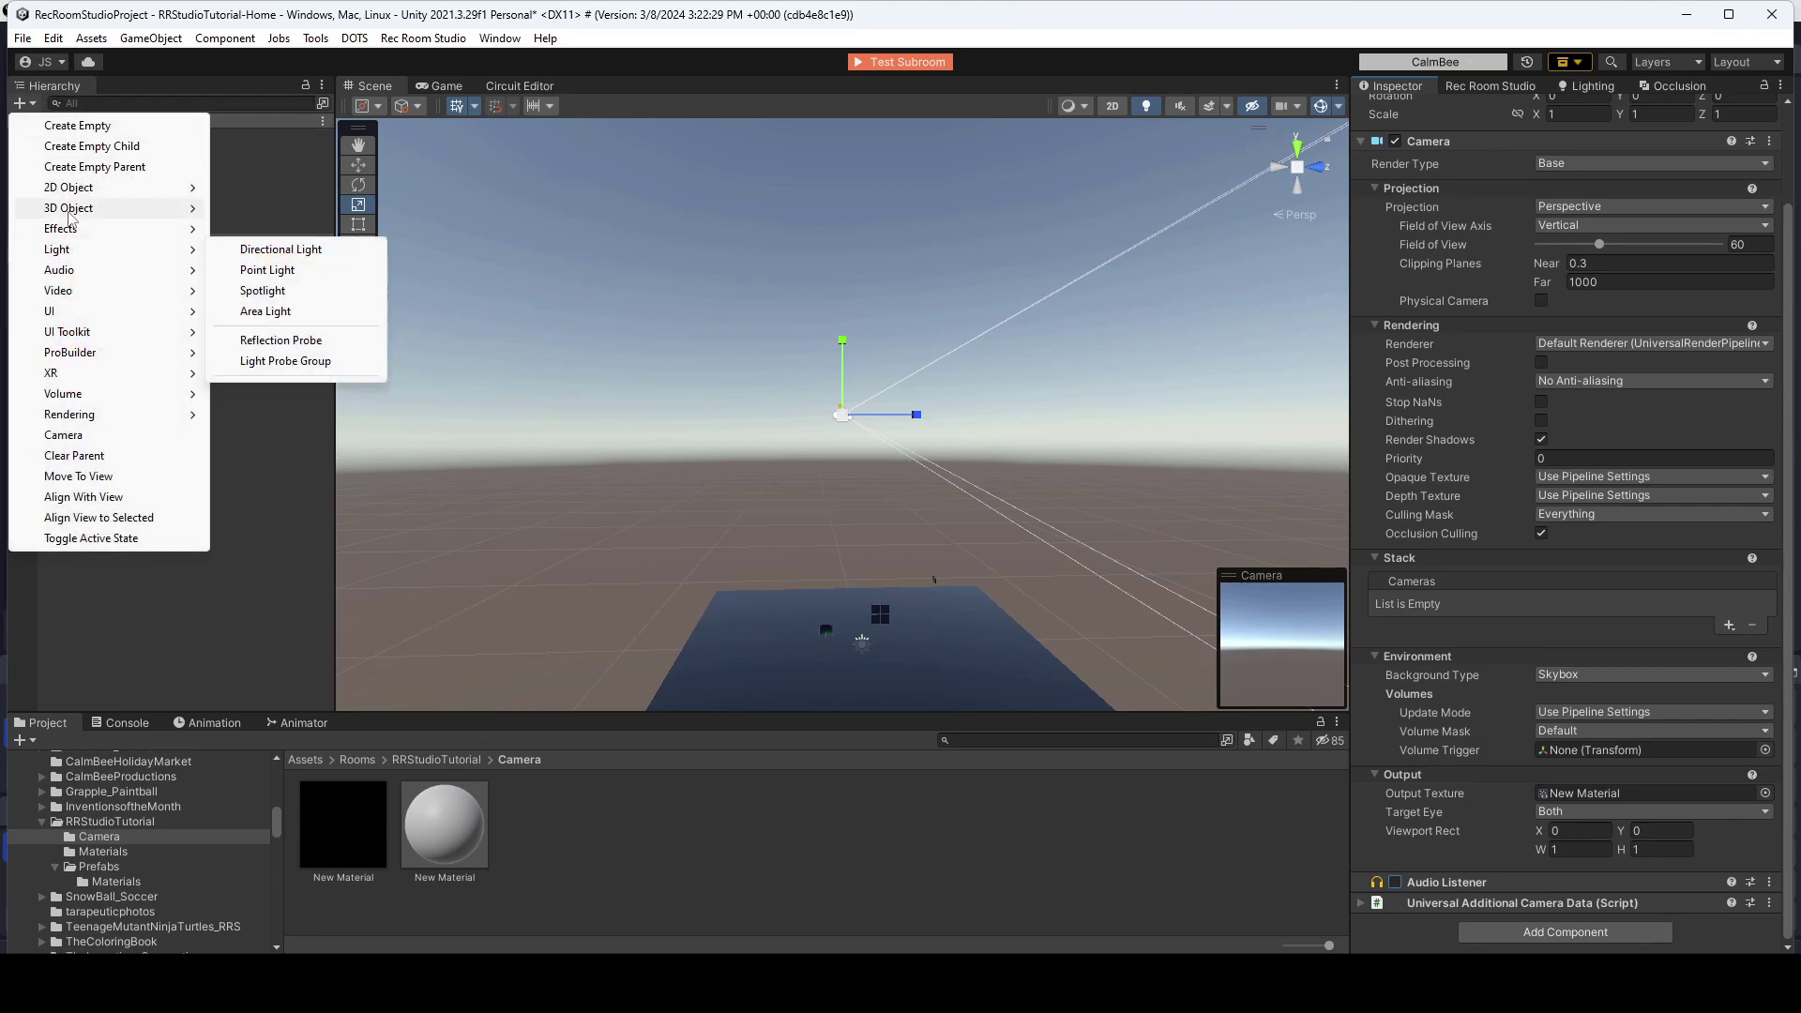
{"action": "mouse_move", "coordinate": [141, 208]}
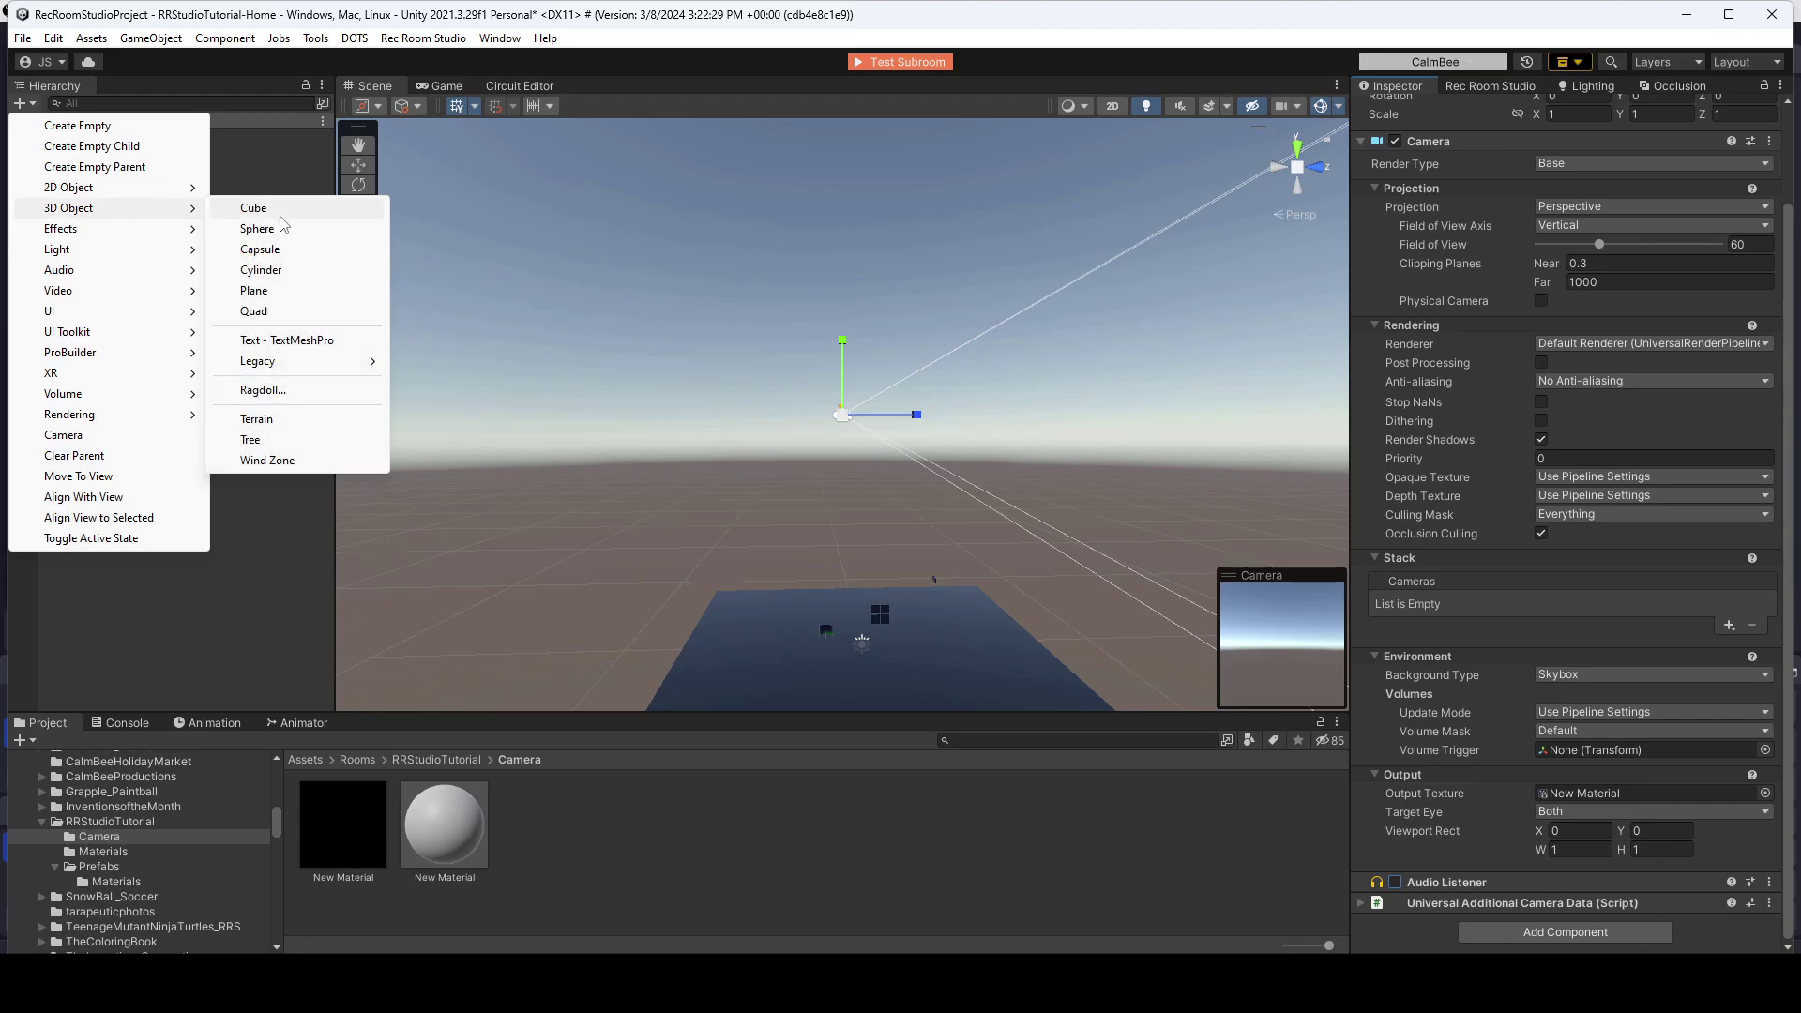
{"action": "left_click", "coordinate": [253, 207]}
{"action": "middle_click_drag", "start_coordinate": [857, 534], "coordinate": [859, 633]}
{"action": "right_click_drag", "start_coordinate": [859, 635], "coordinate": [1074, 631]}
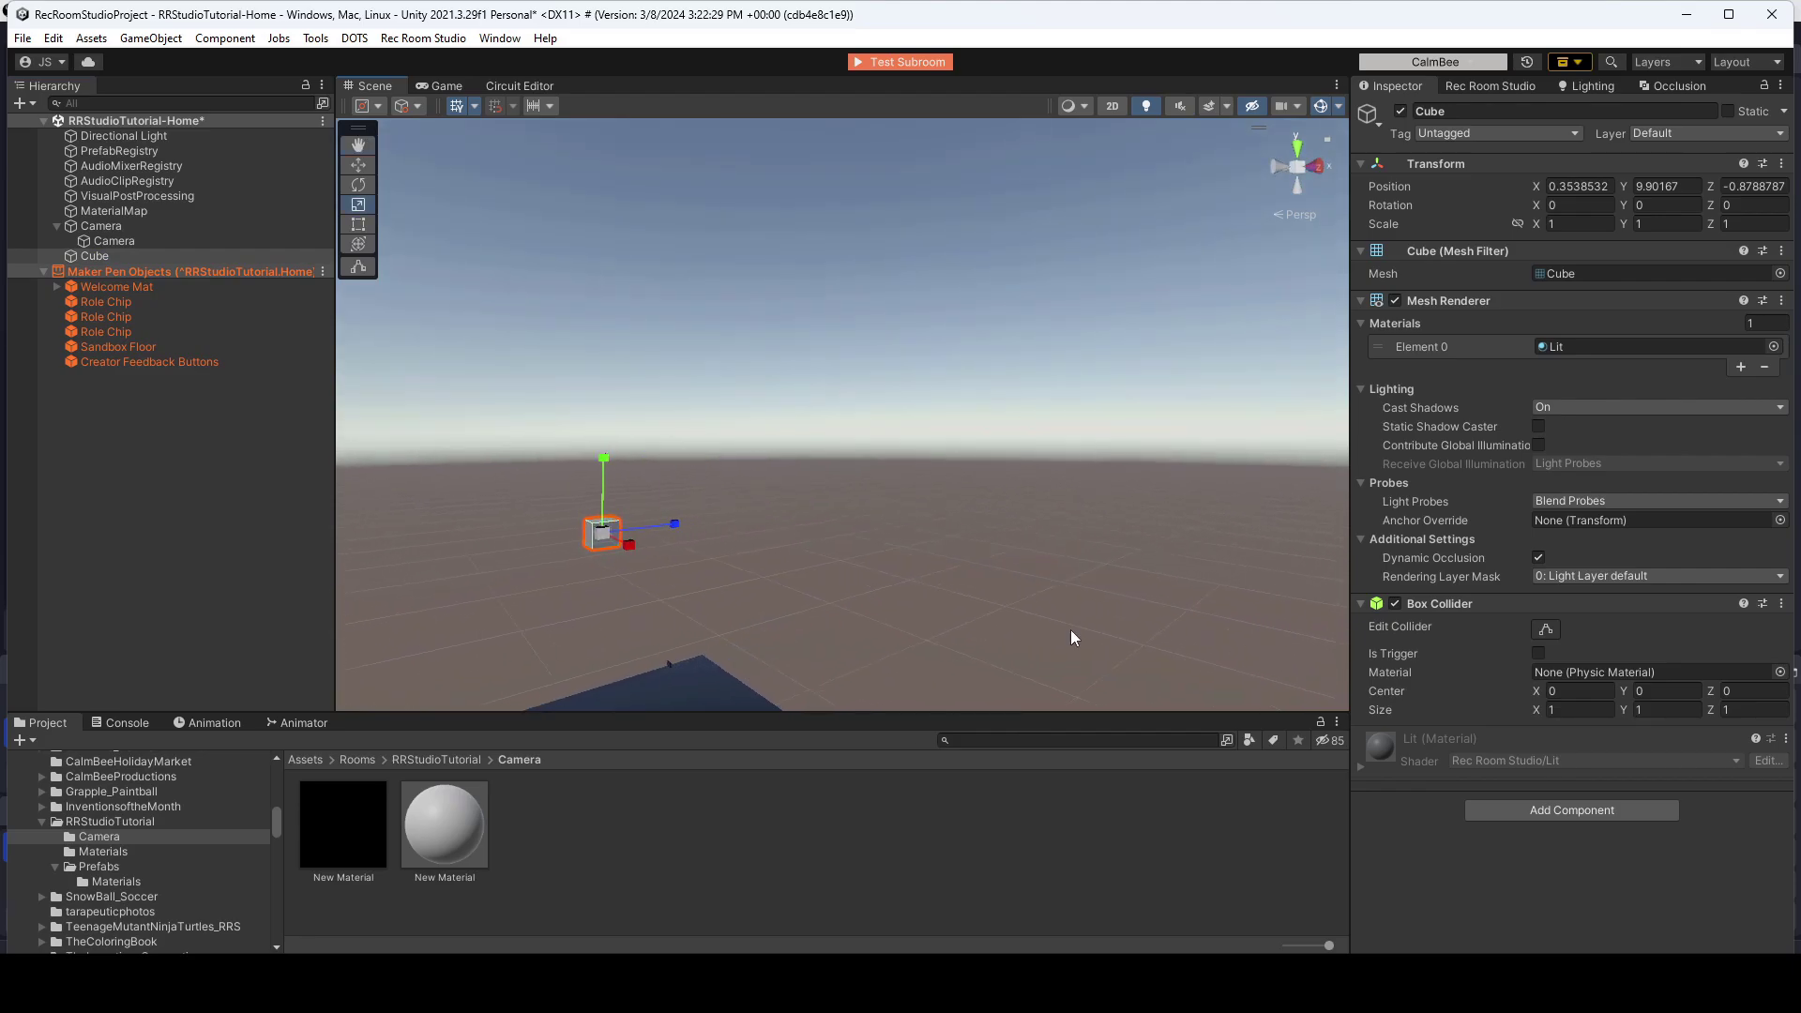
{"action": "key", "text": "e"}
{"action": "key", "text": "w"}
{"action": "left_click_drag", "start_coordinate": [666, 523], "coordinate": [877, 495]}
{"action": "left_click_drag", "start_coordinate": [654, 650], "coordinate": [1094, 584], "text": "alt"}
Scale the cube into a flat screen about 25.755 × 11.947 × 1
{"action": "key", "text": "r"}
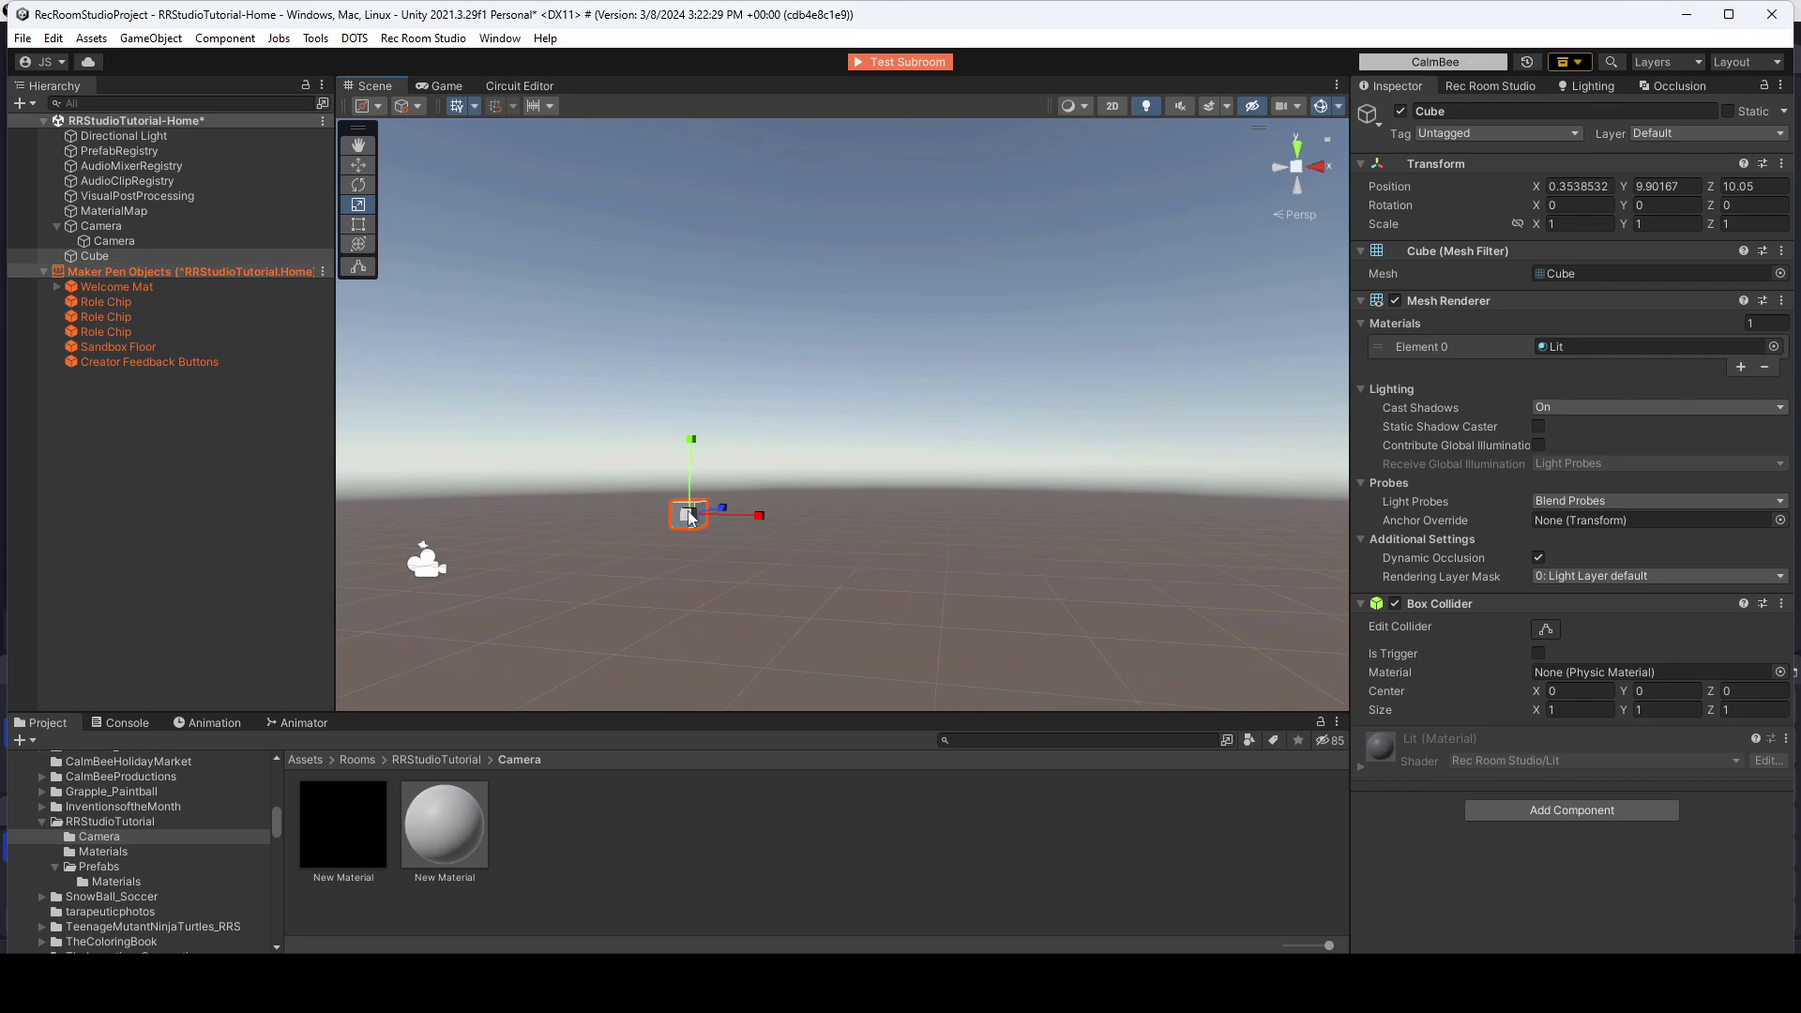
{"action": "left_click_drag", "start_coordinate": [693, 439], "coordinate": [777, 55]}
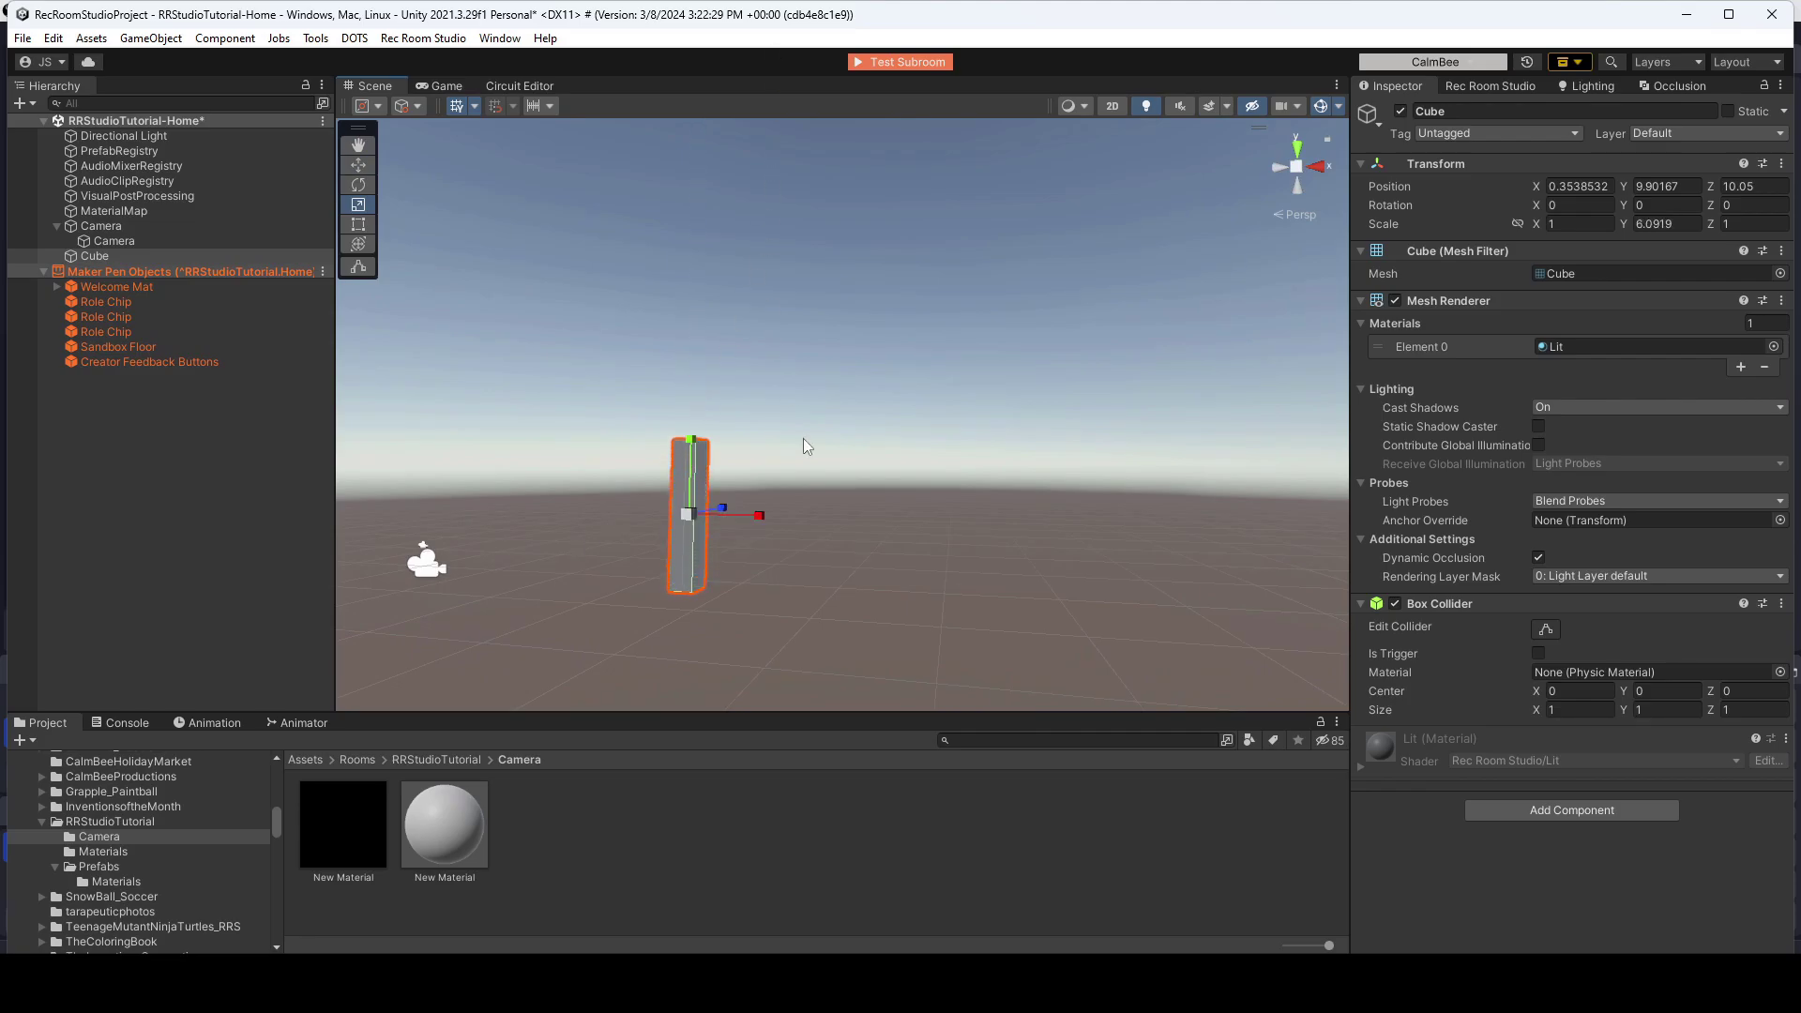
{"action": "left_click_drag", "start_coordinate": [757, 514], "coordinate": [1152, 562]}
{"action": "left_click", "coordinate": [714, 433]}
{"action": "left_click", "coordinate": [673, 446]}
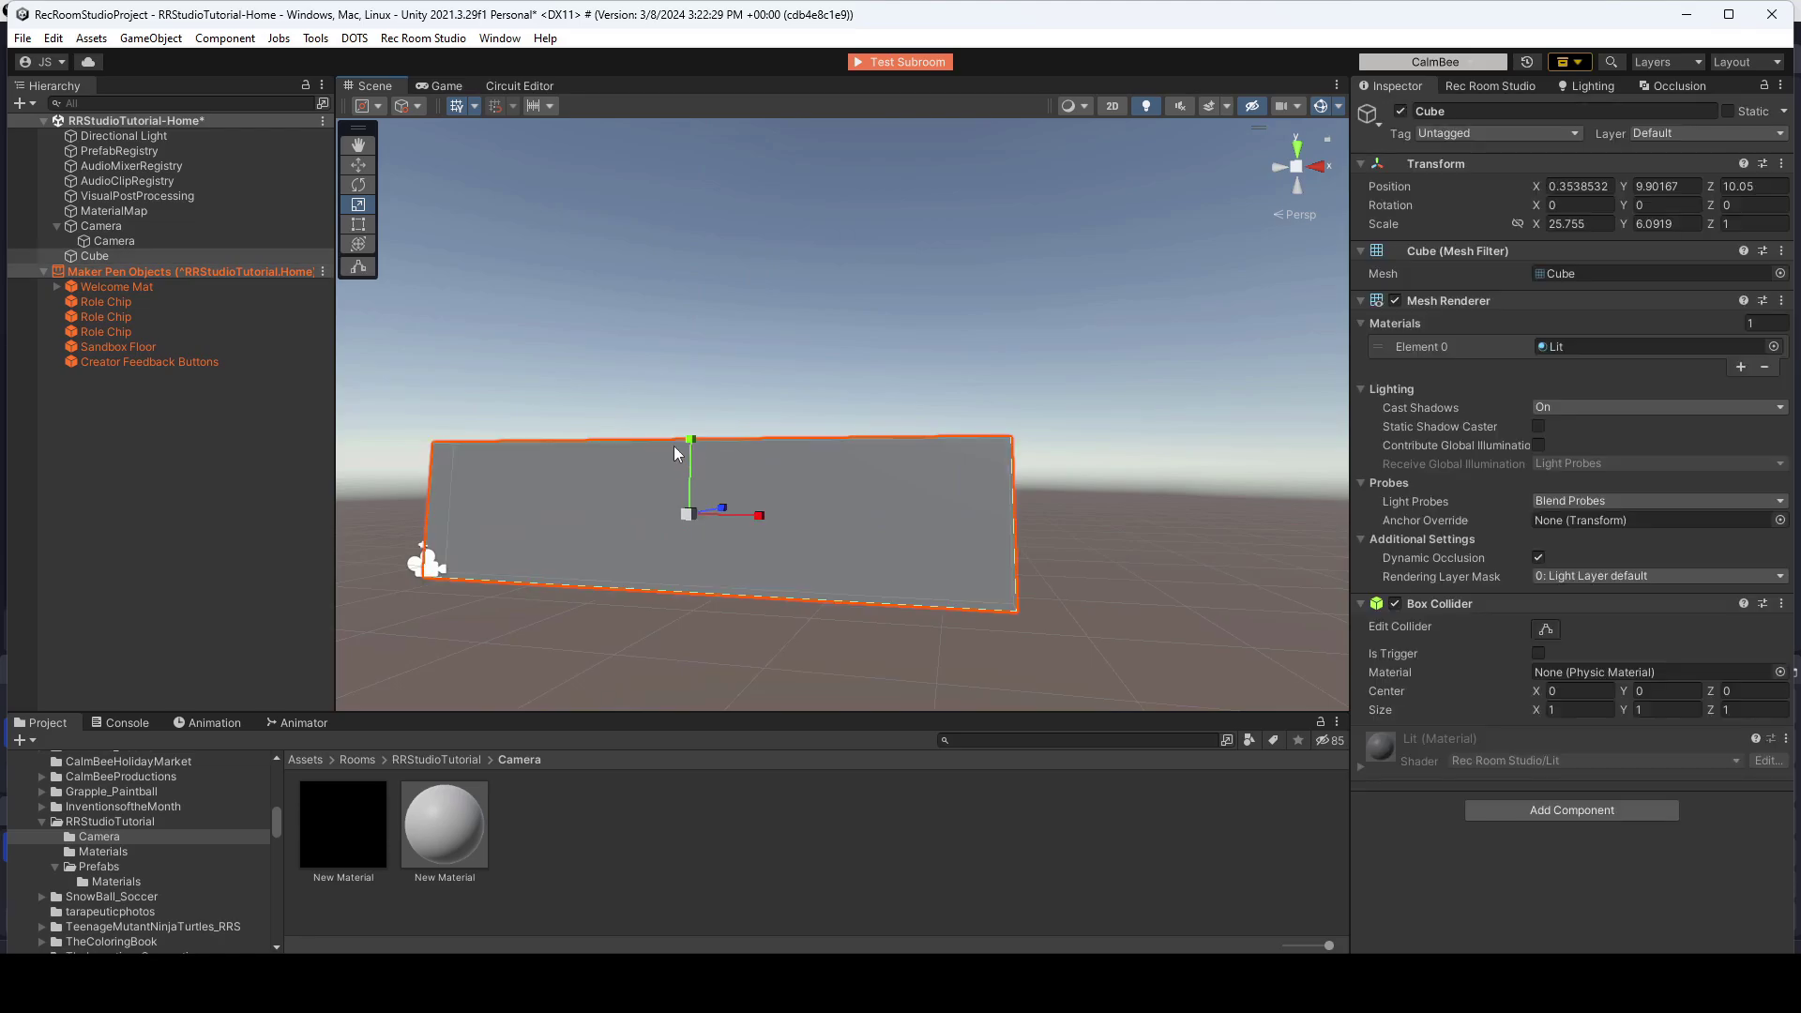
{"action": "left_click_drag", "start_coordinate": [692, 452], "coordinate": [652, 375]}
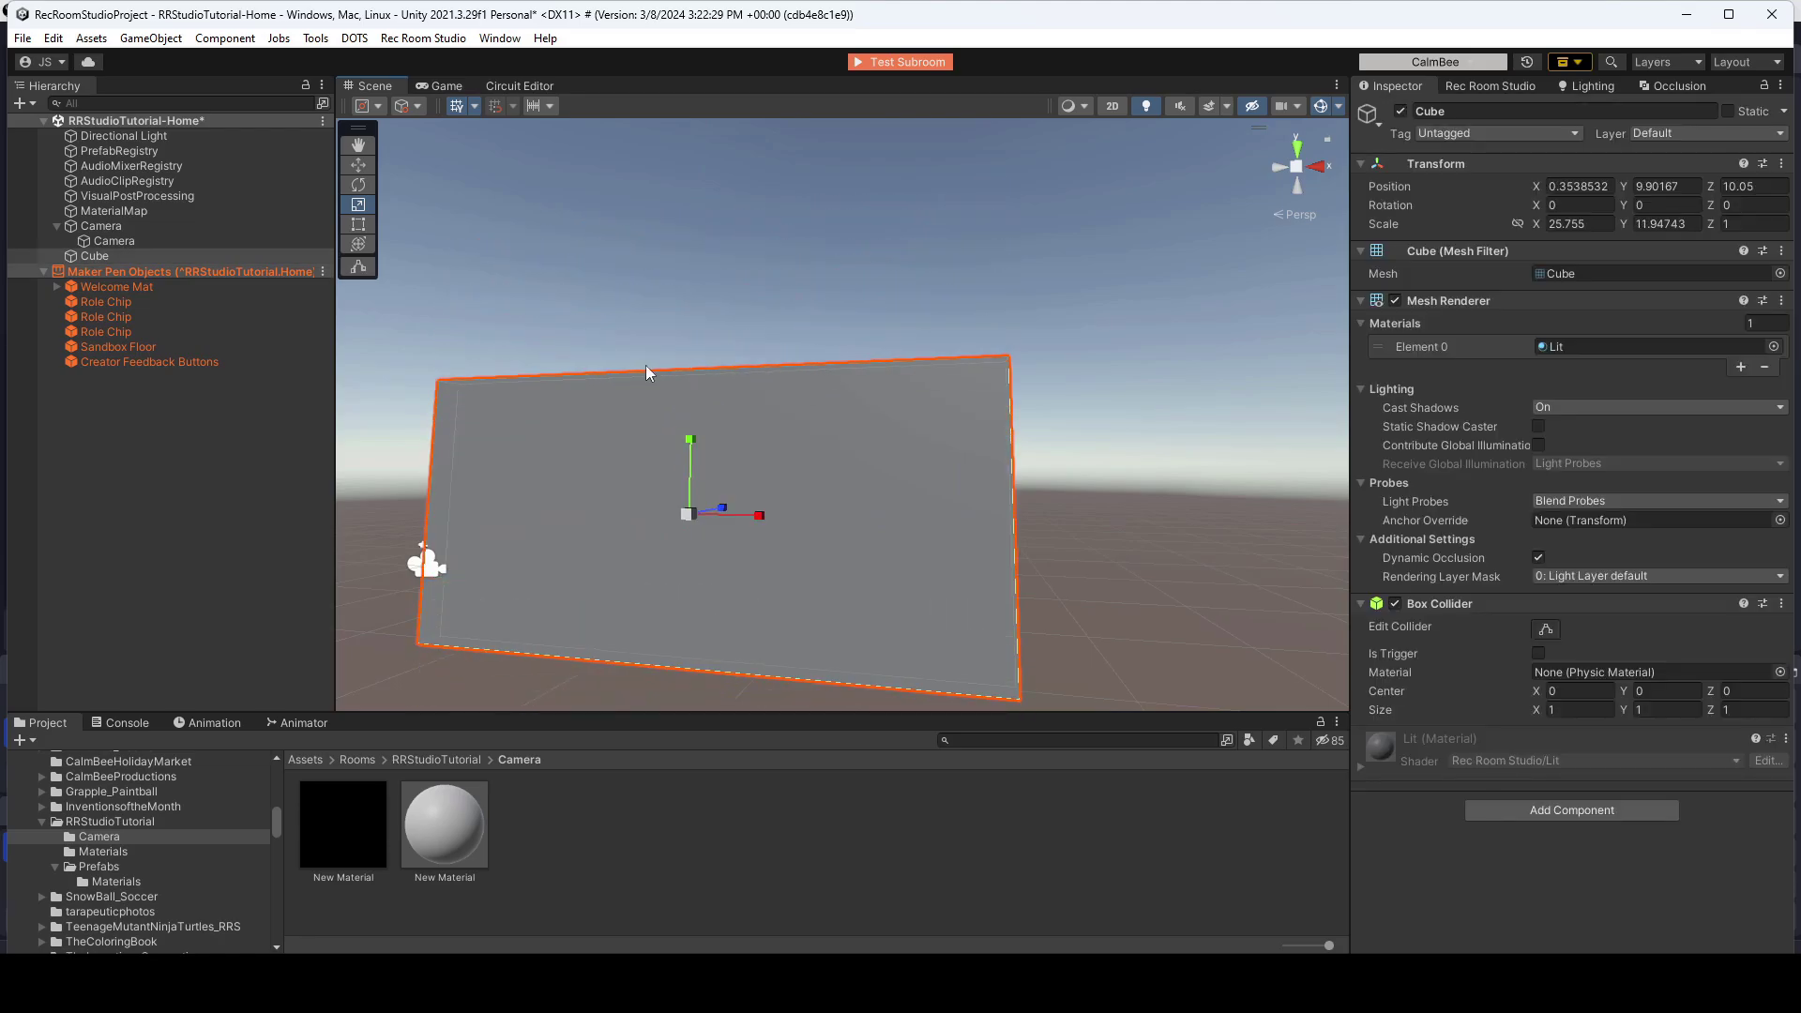
{"action": "scroll", "coordinate": [593, 572], "scroll_direction": "down", "scroll_amount": 5}
{"action": "scroll", "coordinate": [583, 521], "scroll_direction": "up", "scroll_amount": 2}
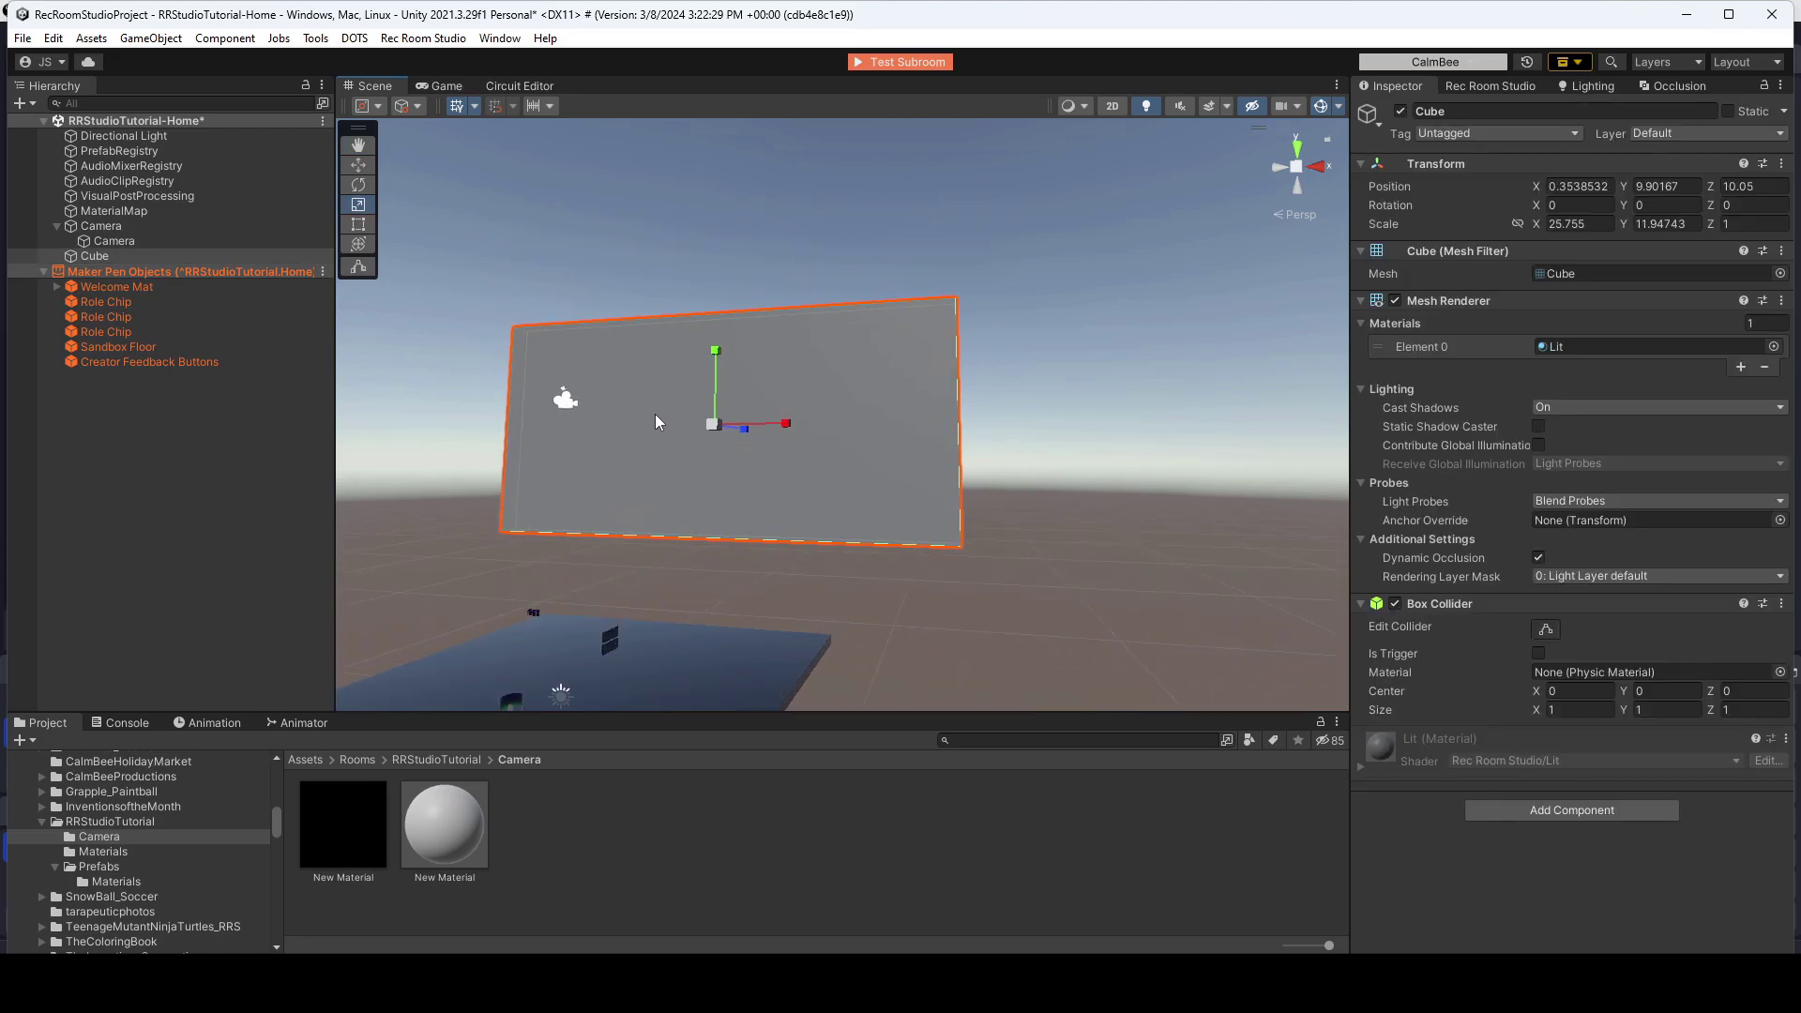
{"action": "key", "text": "w"}
Use the render texture as New Material's Base Map and apply the material to the cube
{"action": "left_click", "coordinate": [448, 842]}
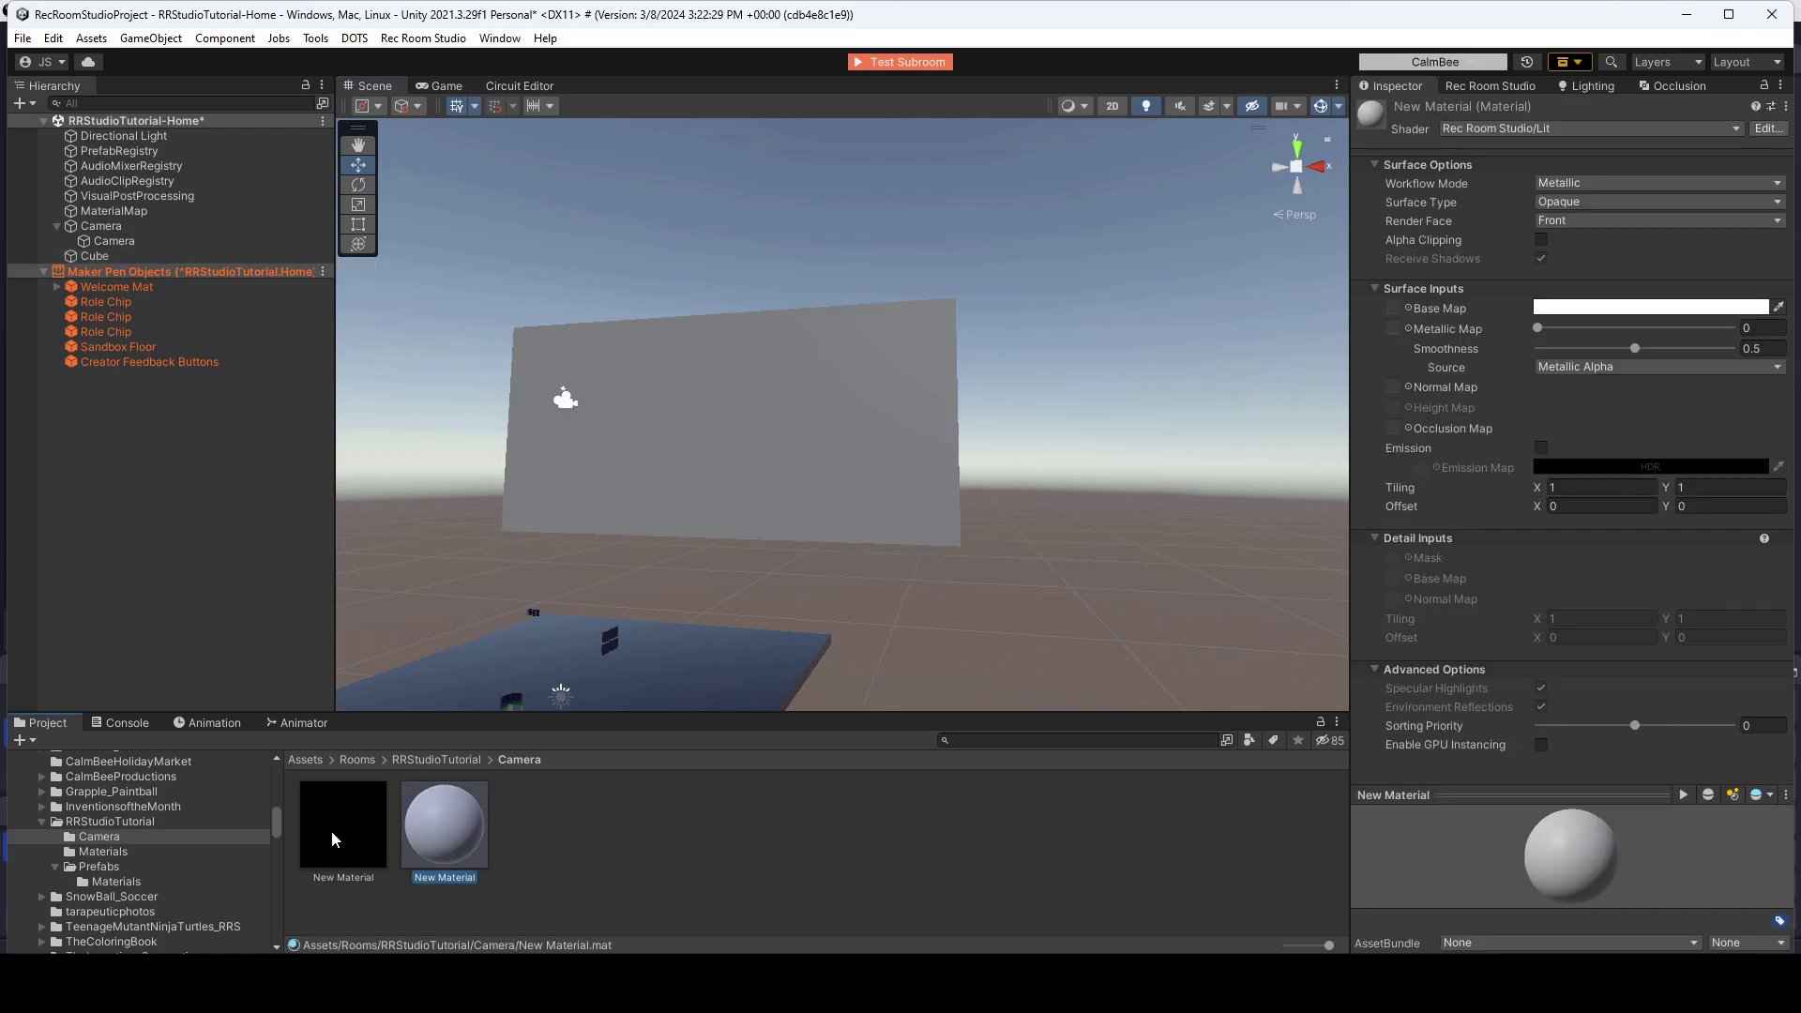
{"action": "left_click_drag", "start_coordinate": [331, 830], "coordinate": [1400, 319]}
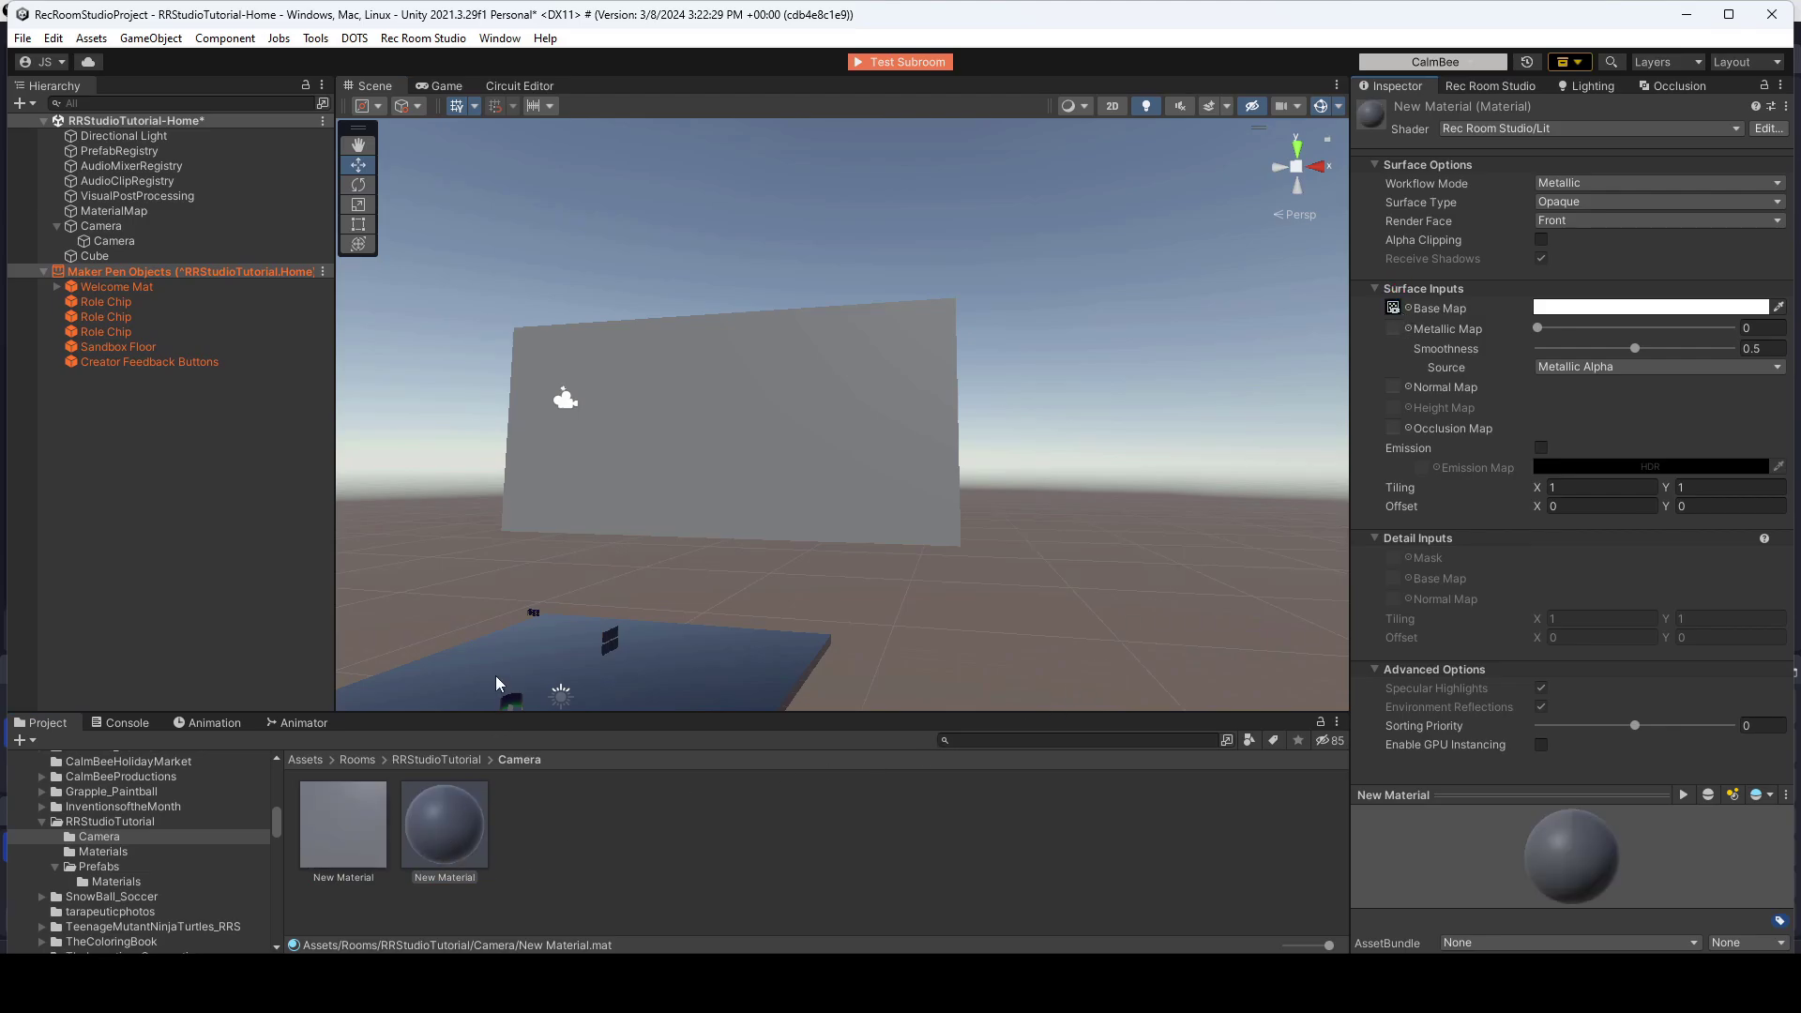
{"action": "left_click_drag", "start_coordinate": [453, 843], "coordinate": [679, 426]}
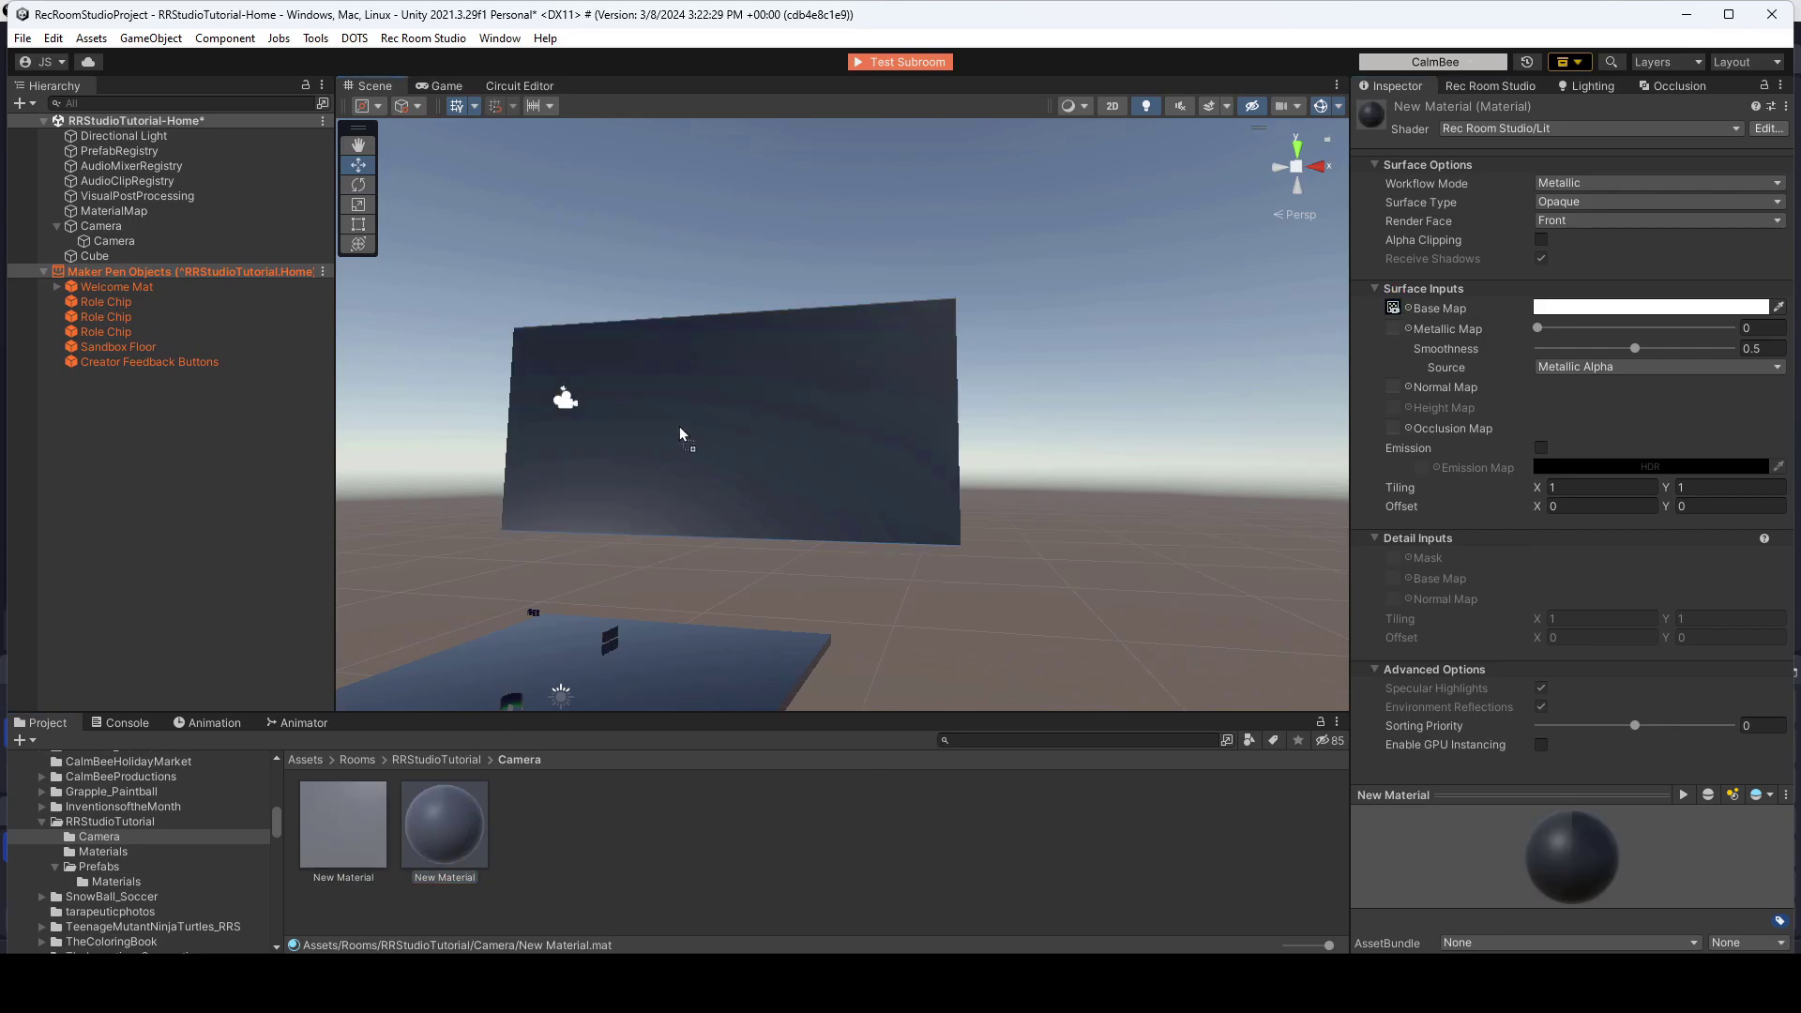
Move the screen cube along Z to -10.04 and frame it in view
{"action": "middle_click_drag", "start_coordinate": [688, 500], "coordinate": [536, 510]}
{"action": "left_click", "coordinate": [632, 536]}
{"action": "left_click_drag", "start_coordinate": [544, 502], "coordinate": [834, 373], "text": "alt"}
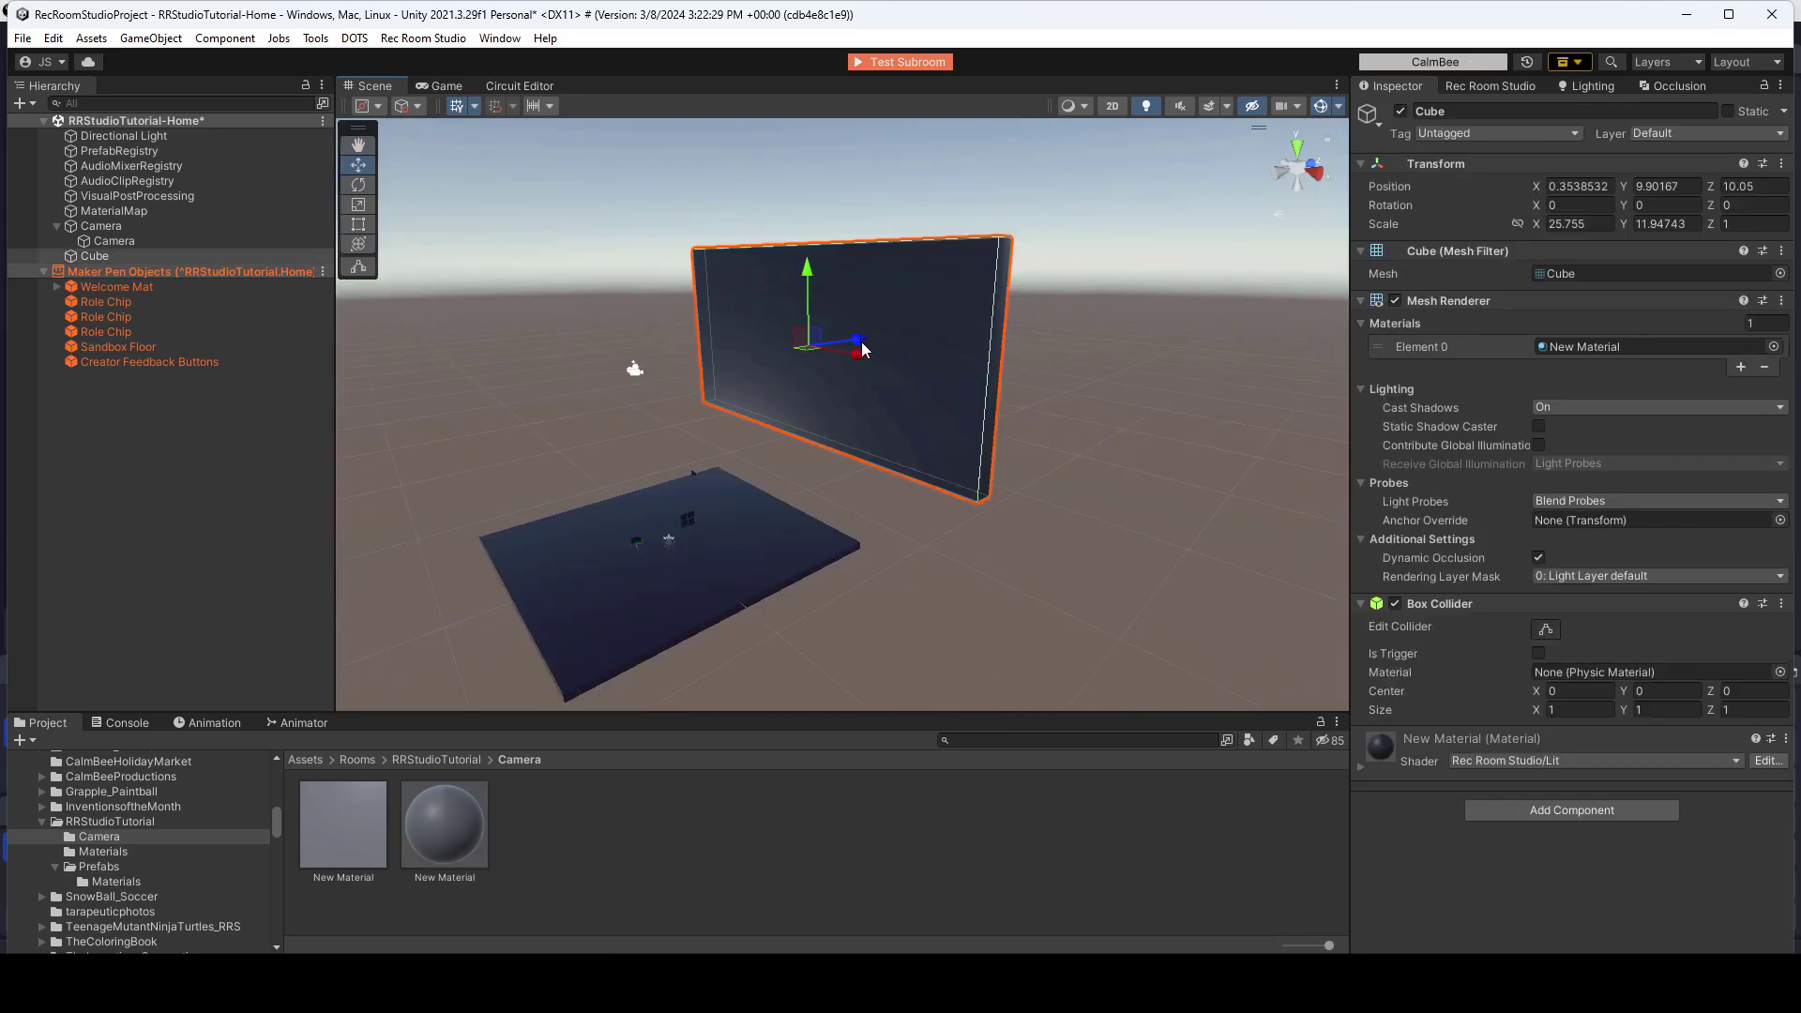
{"action": "left_click_drag", "start_coordinate": [863, 350], "coordinate": [798, 529]}
{"action": "key", "text": "f"}
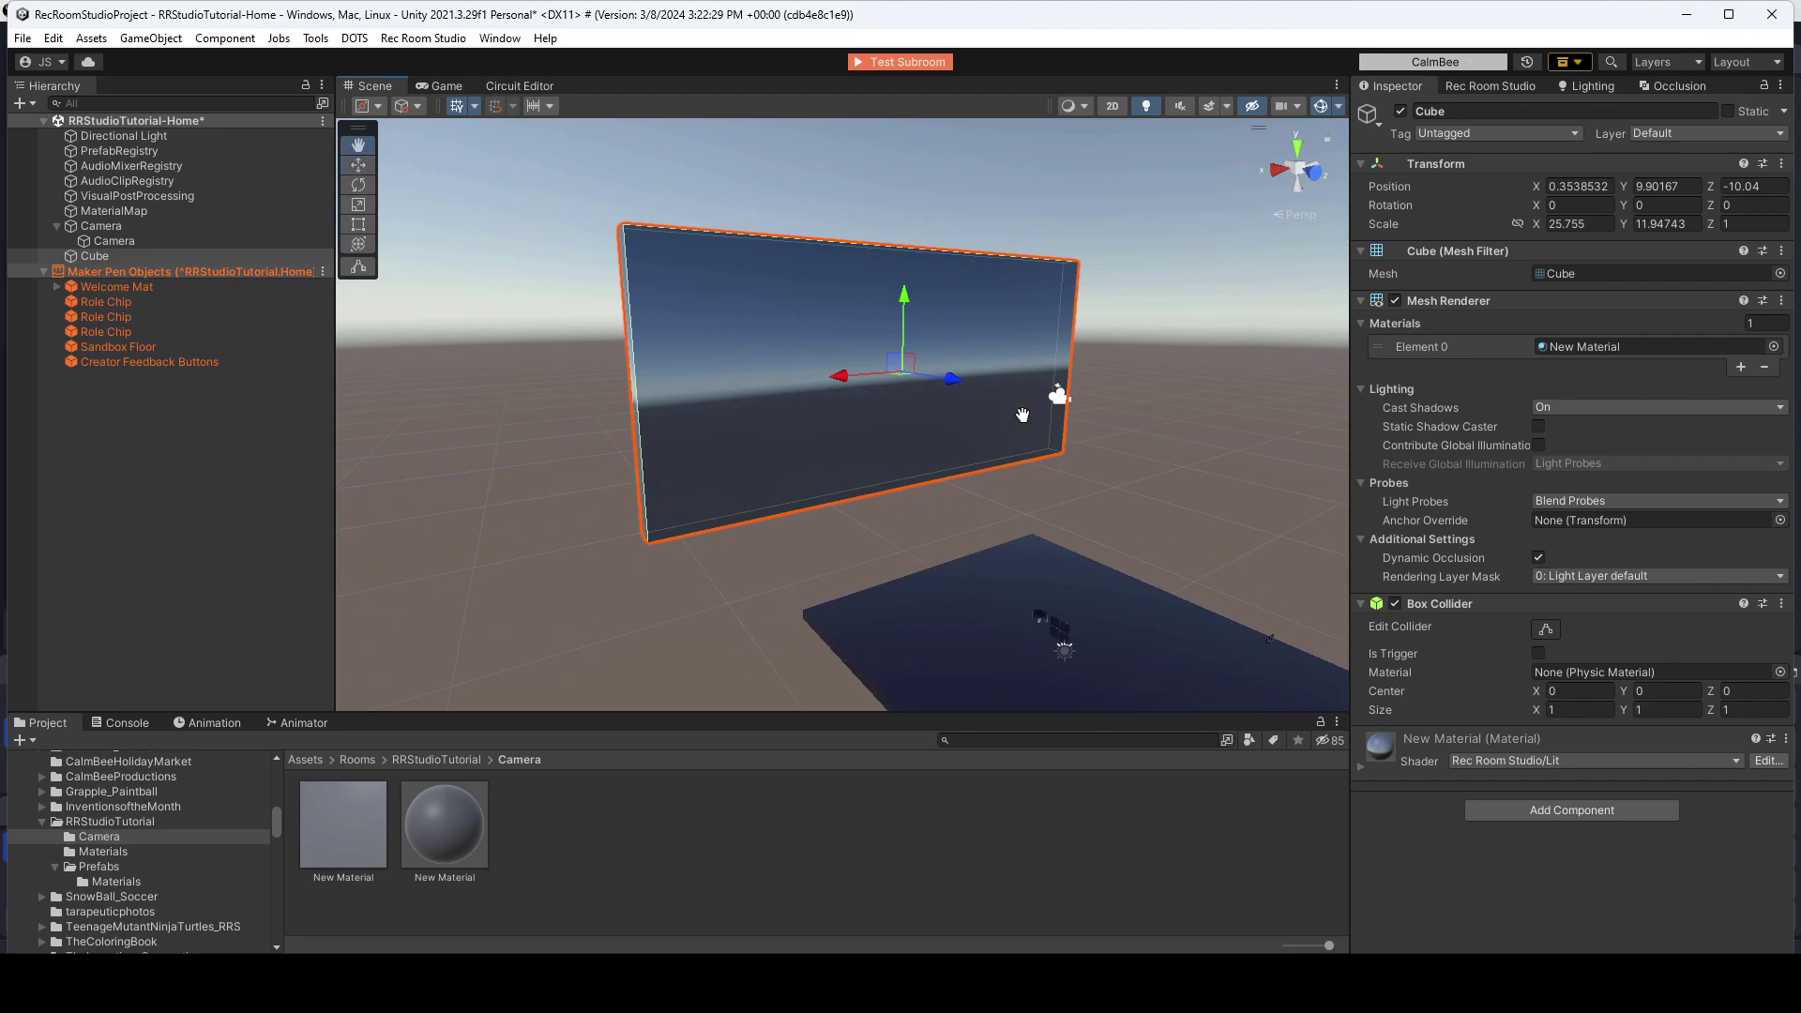
{"action": "middle_click_drag", "start_coordinate": [1022, 415], "coordinate": [880, 441]}
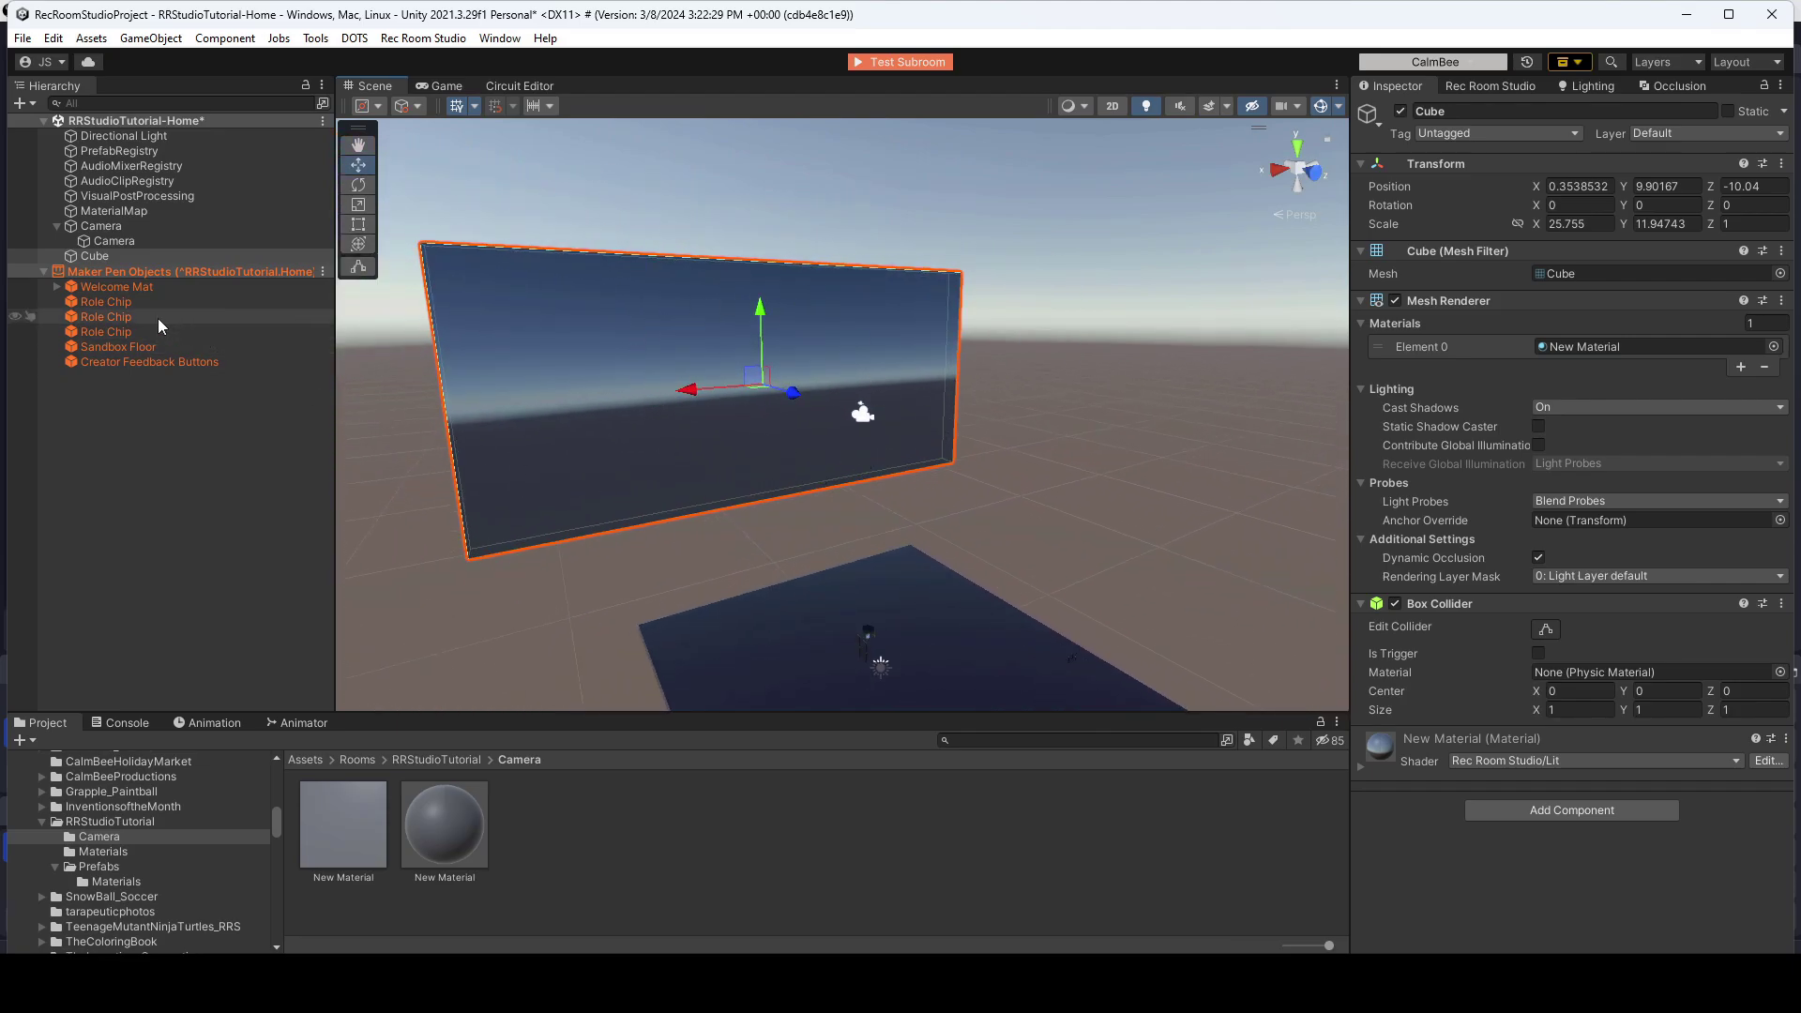
Save Camera as a prefab in the Camera folder and add a Box Collider
{"action": "left_click", "coordinate": [105, 225]}
{"action": "left_click_drag", "start_coordinate": [108, 230], "coordinate": [555, 830]}
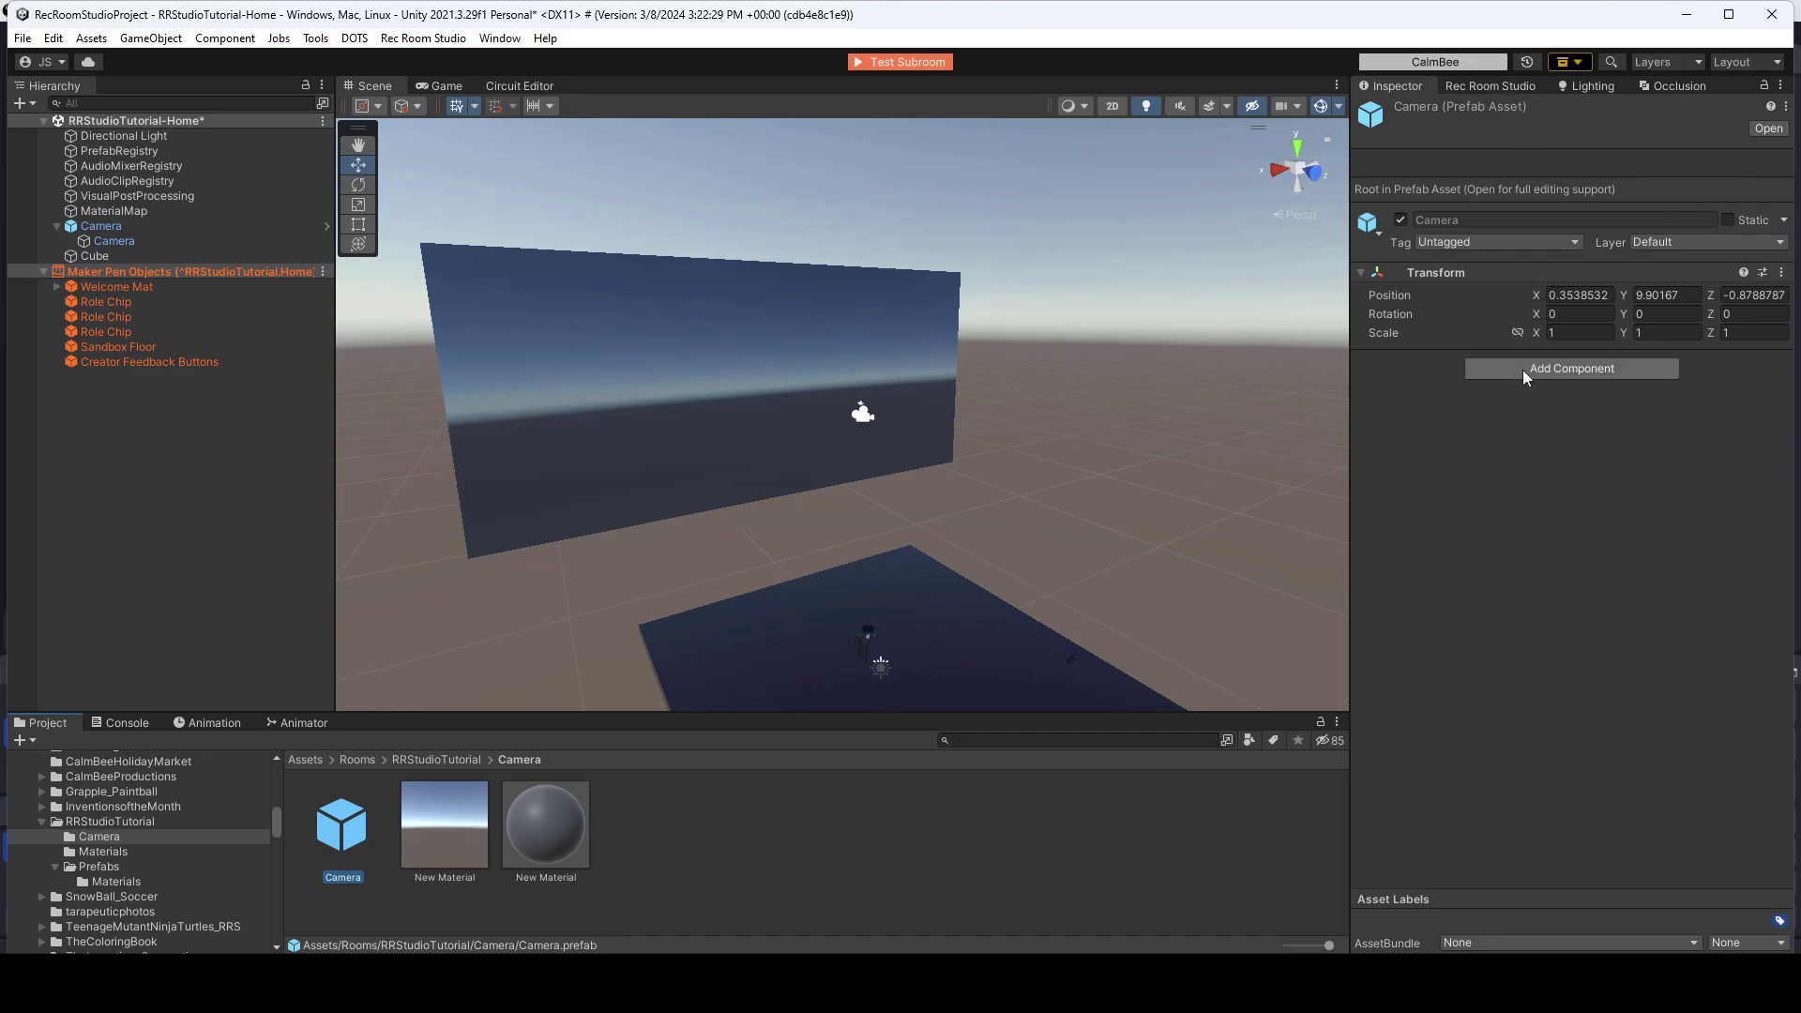
{"action": "left_click", "coordinate": [1547, 371]}
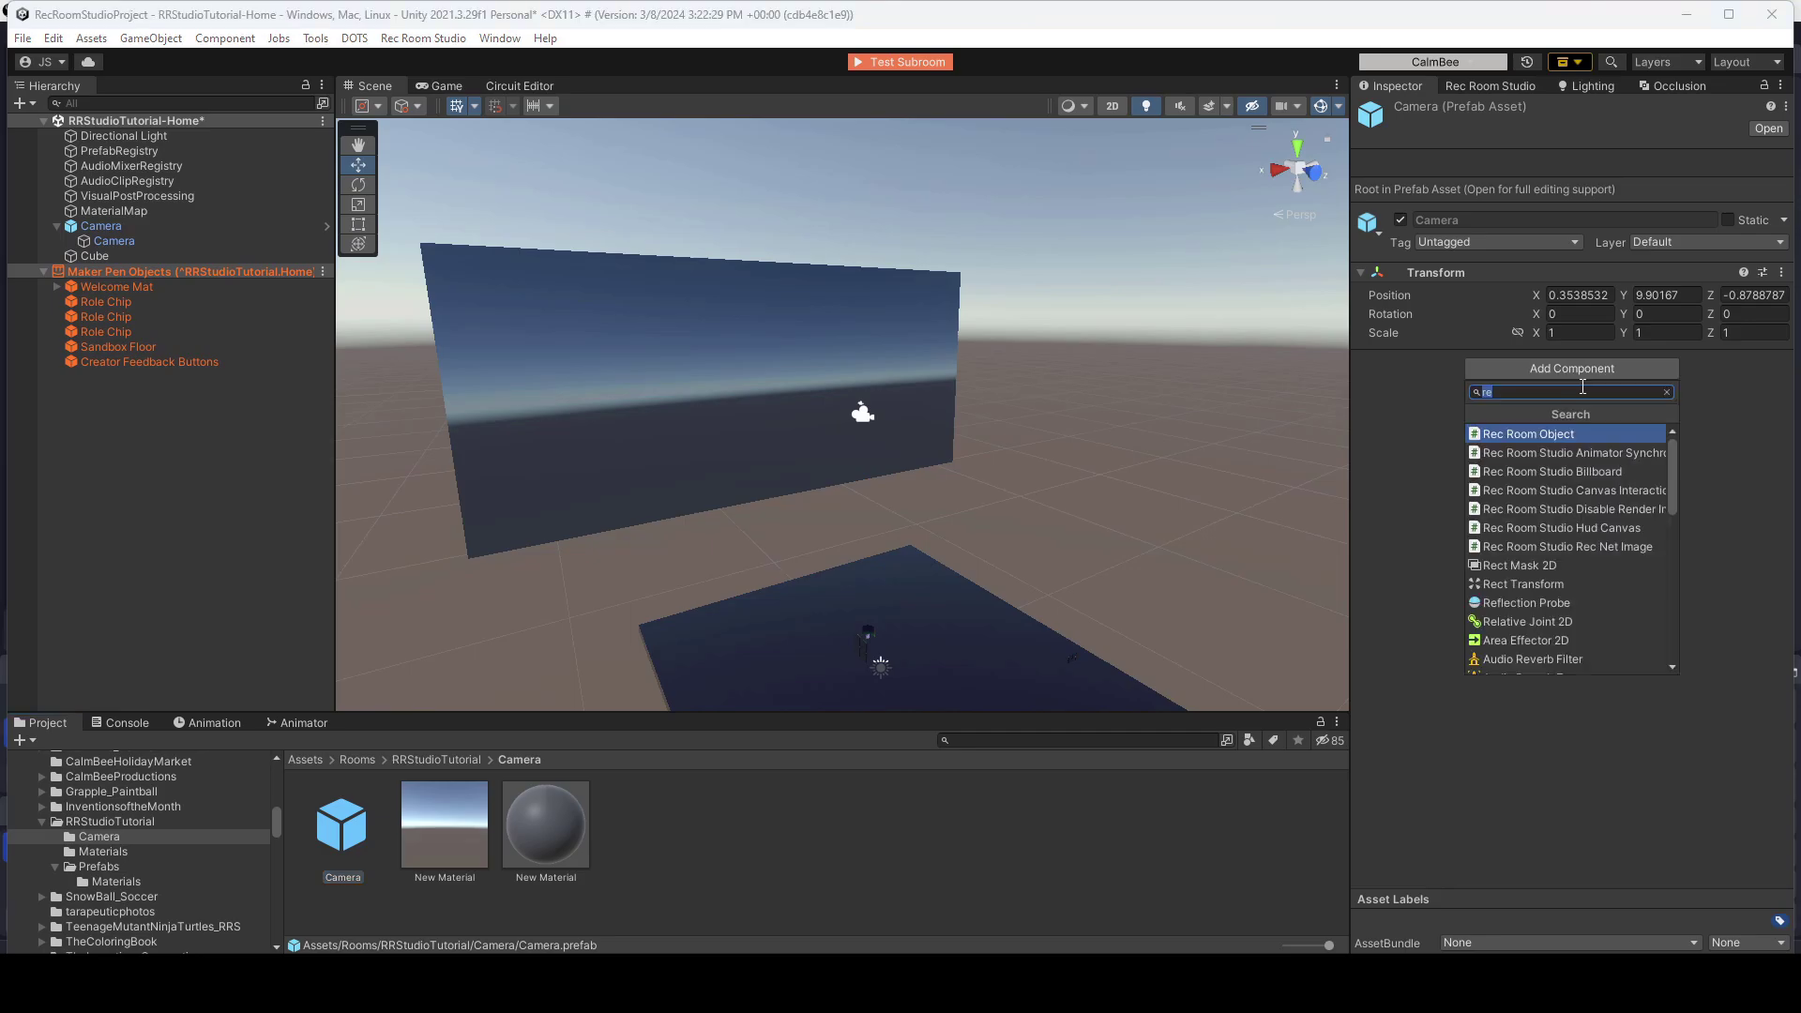
{"action": "type", "text": "box"}
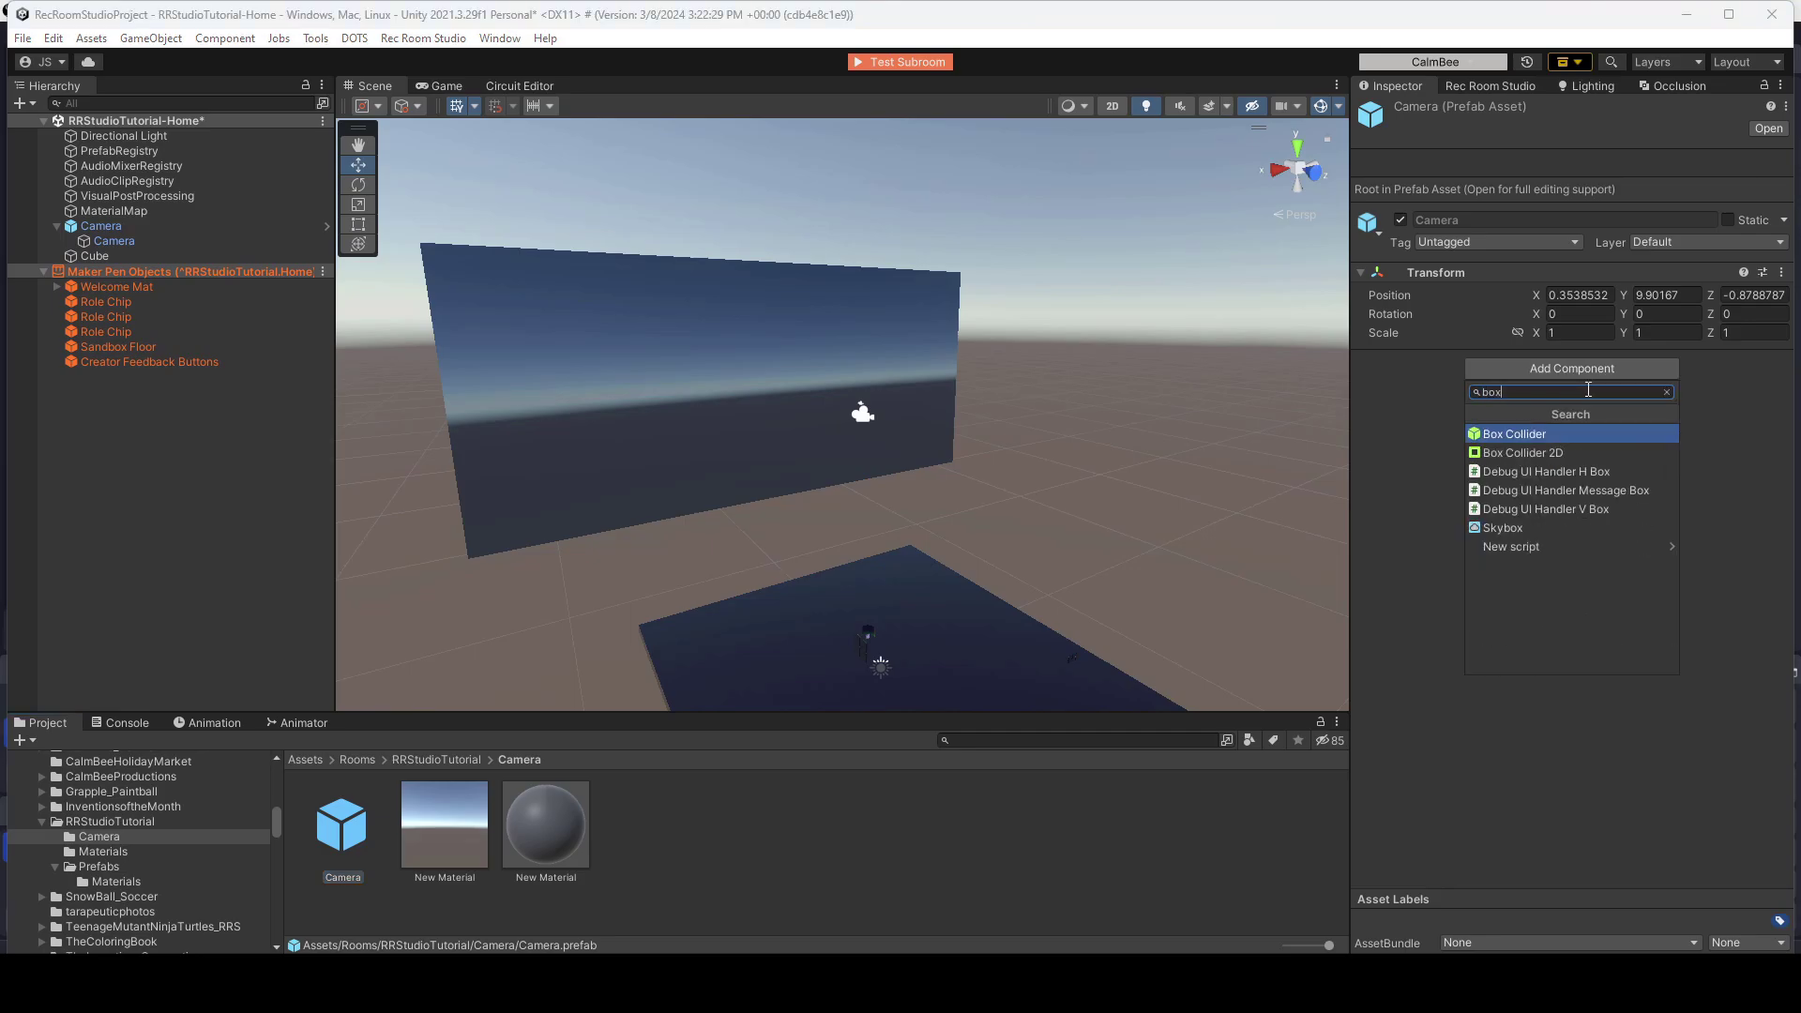
{"action": "key", "text": "Return"}
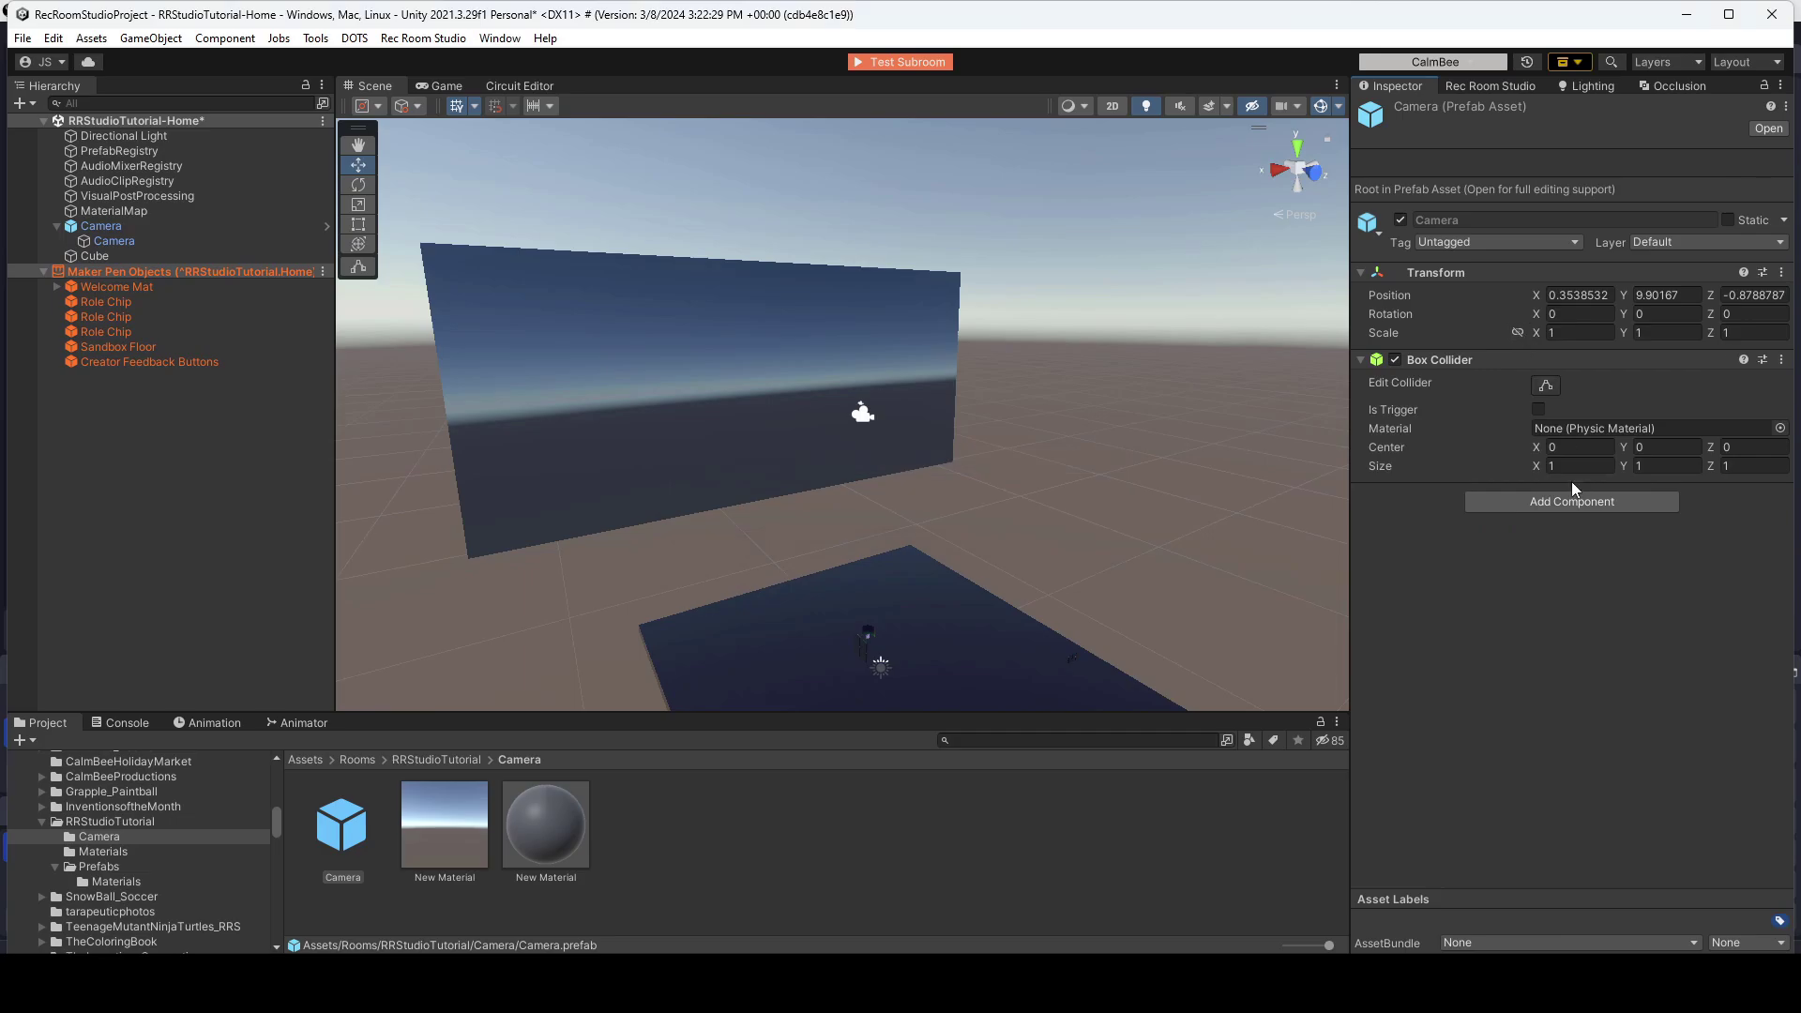
Add a Rec Room Object component to the Camera
{"action": "left_click", "coordinate": [1564, 503]}
{"action": "type", "text": "rr"}
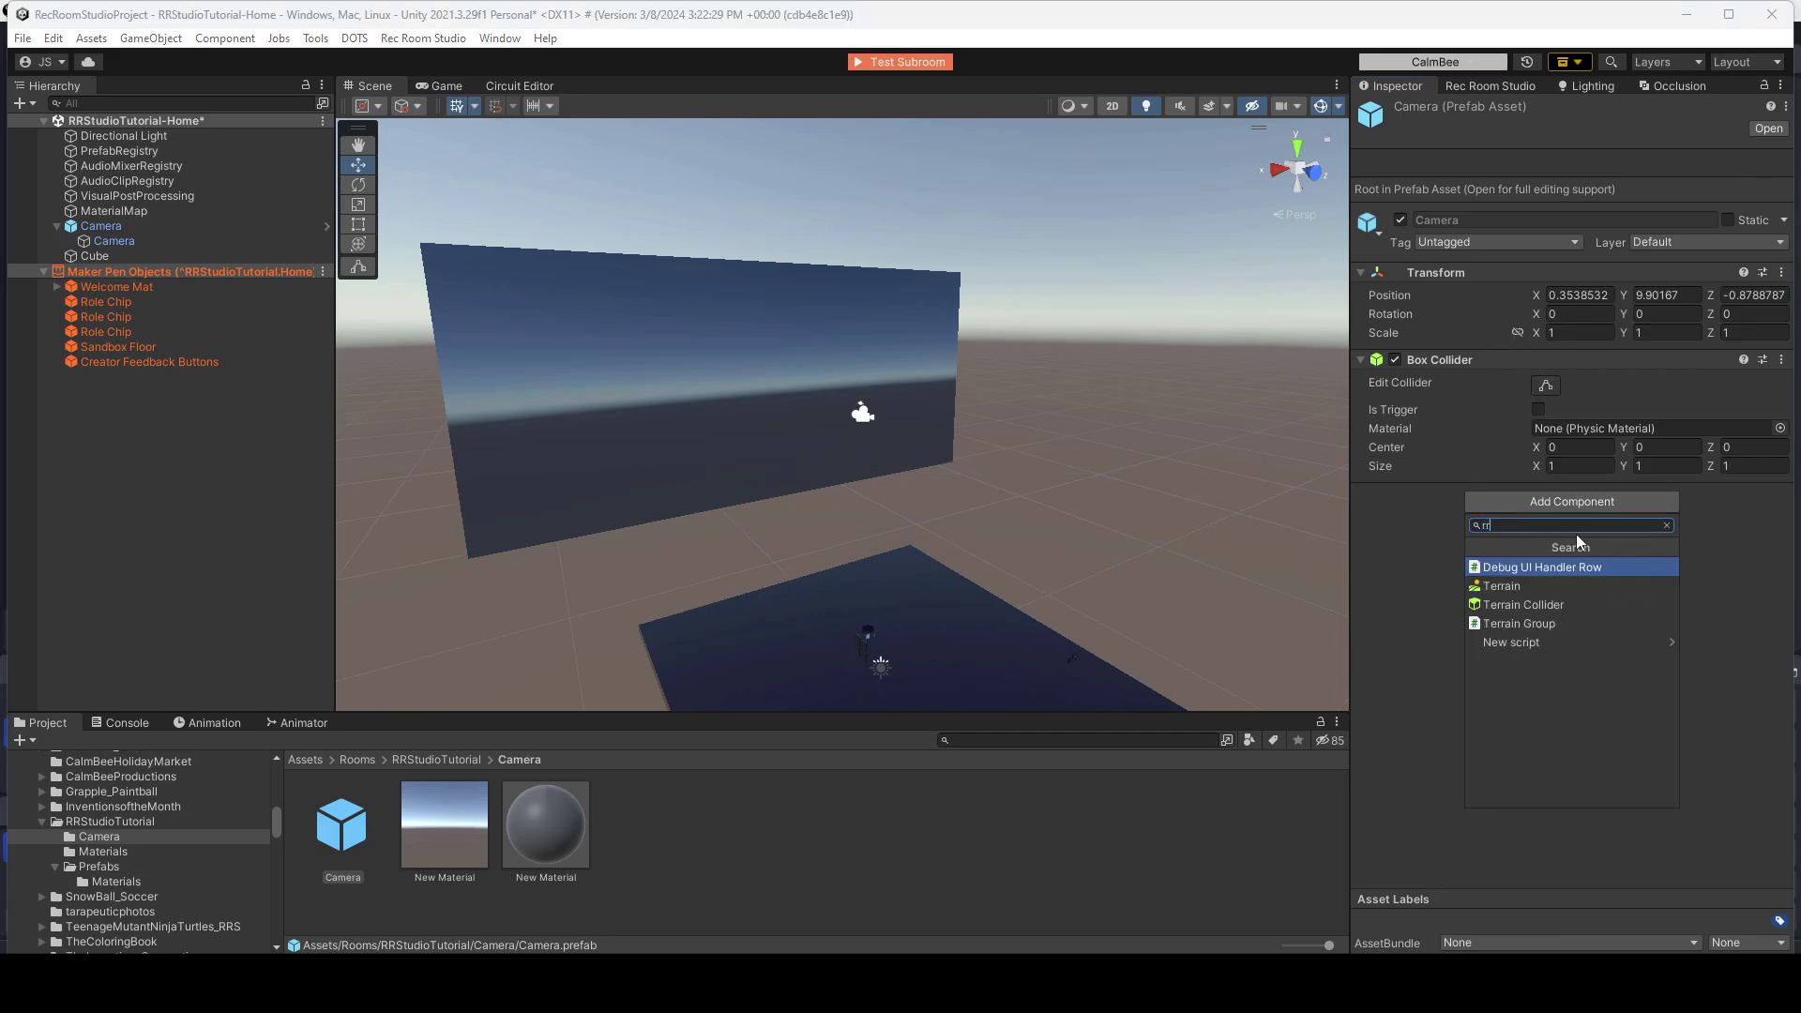
{"action": "key", "text": "BackSpace"}
{"action": "type", "text": "e"}
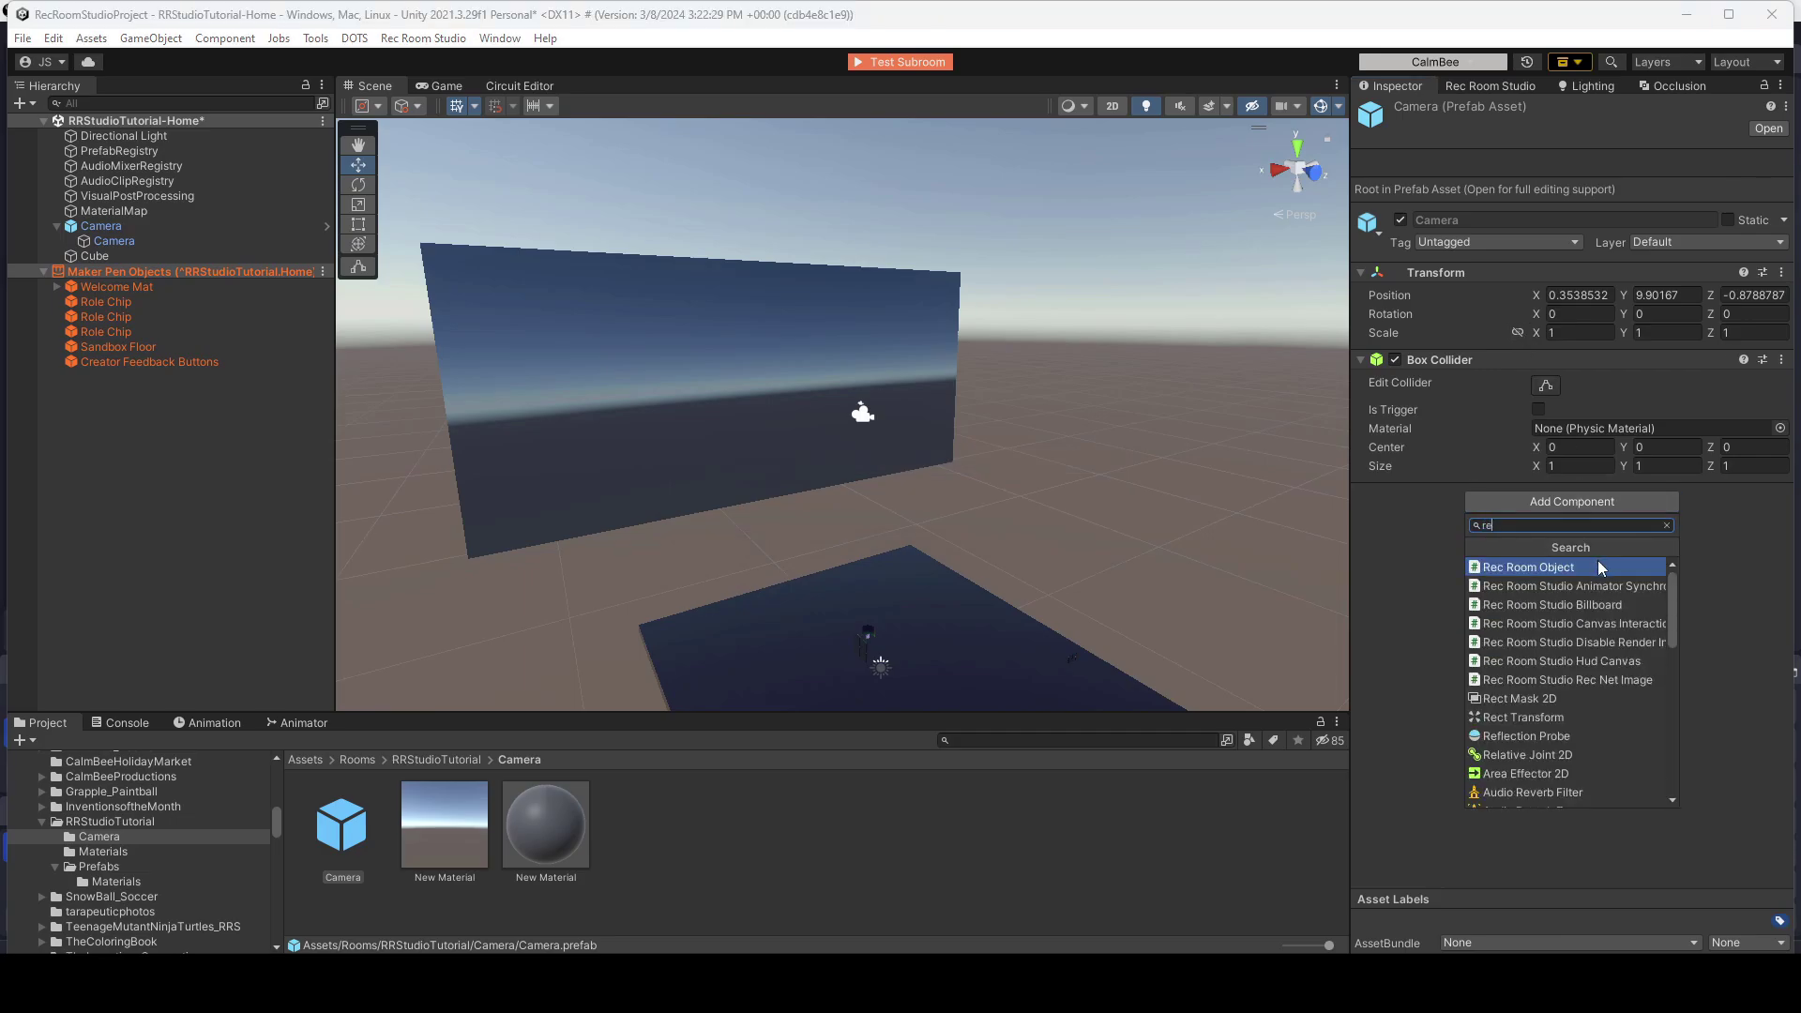
{"action": "left_click", "coordinate": [1601, 568]}
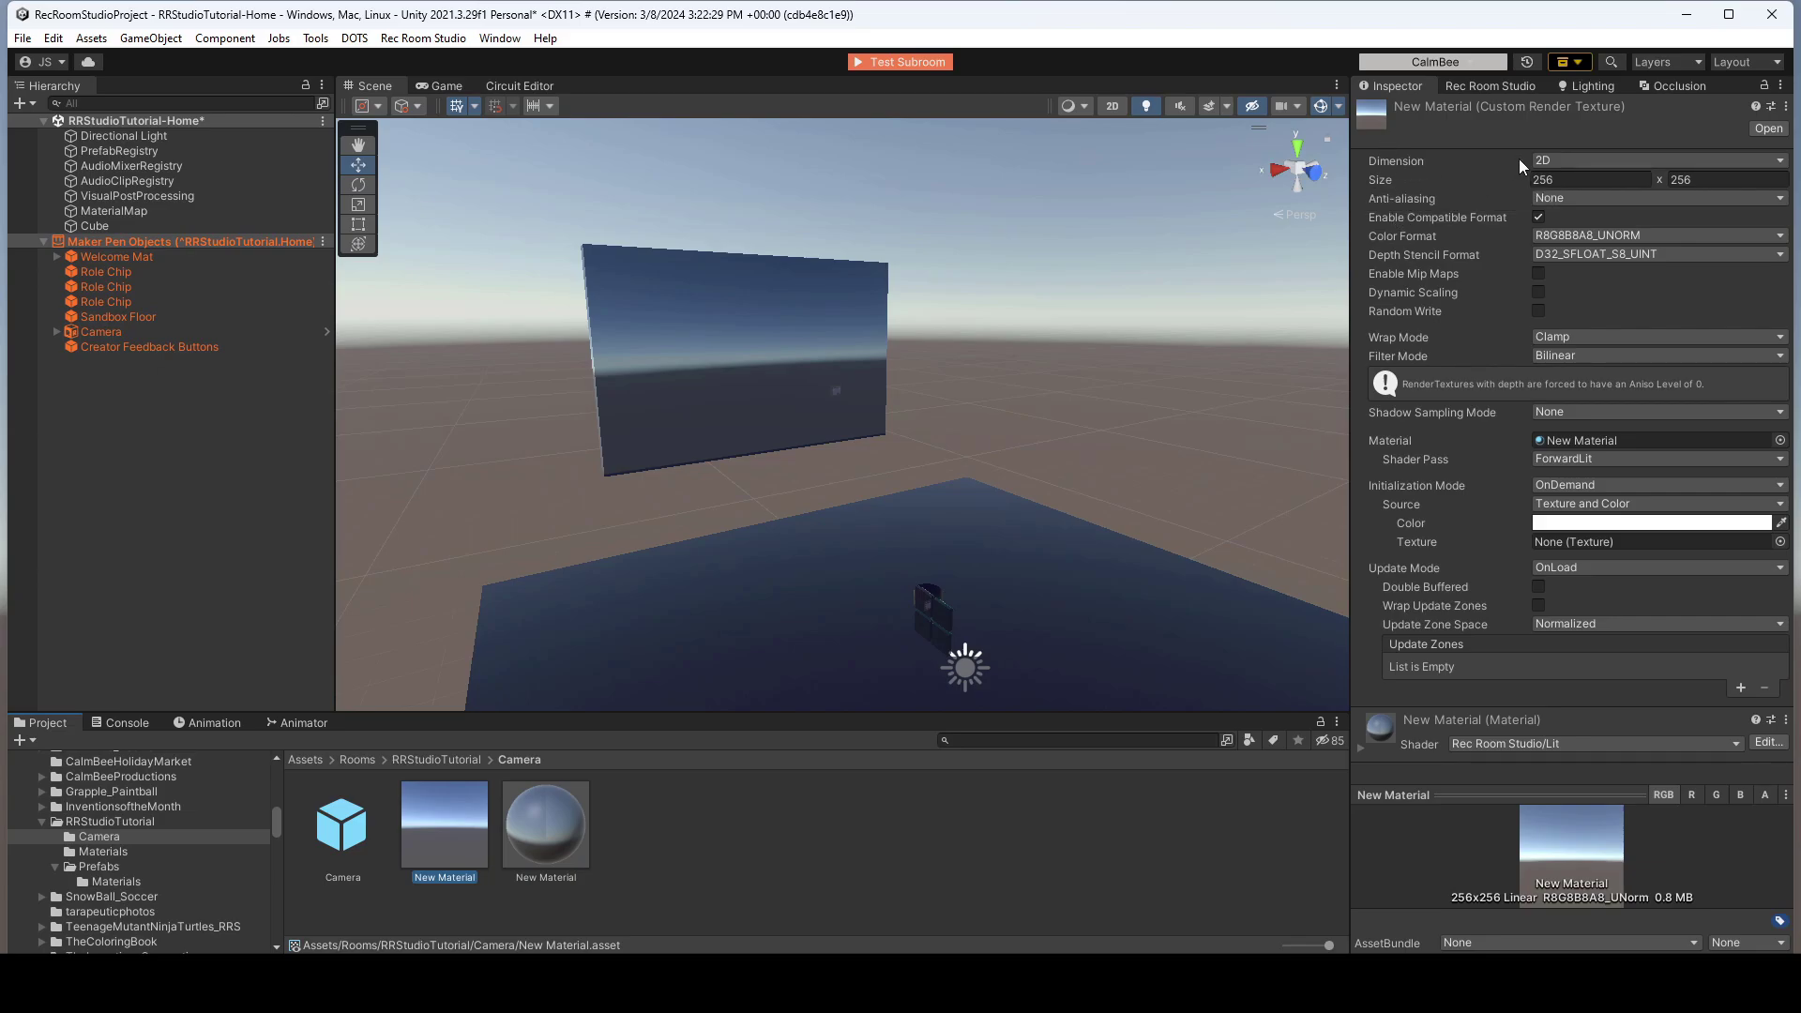
Set the custom render texture size to 1920 × 1080 and launch Test Subroom
{"action": "left_click", "coordinate": [1560, 177]}
{"action": "type", "text": "1920"}
{"action": "key", "text": "Tab"}
{"action": "type", "text": "10"}
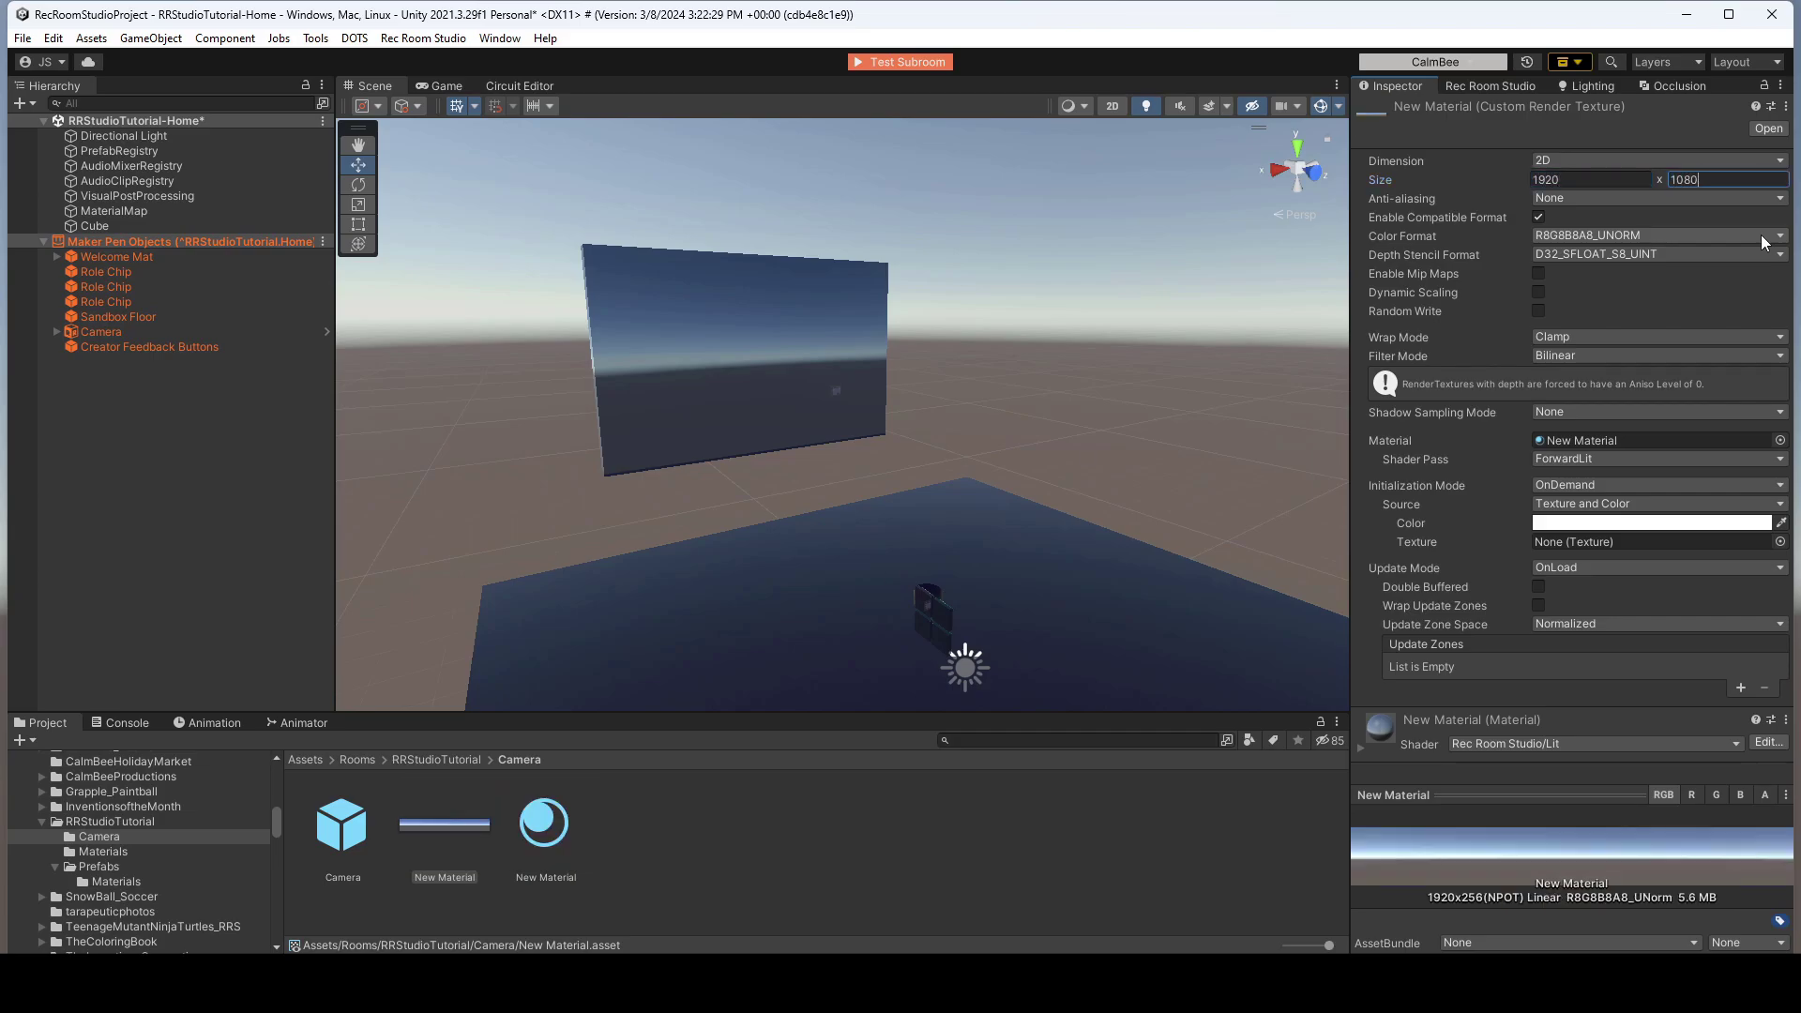
{"action": "key", "text": "Tab"}
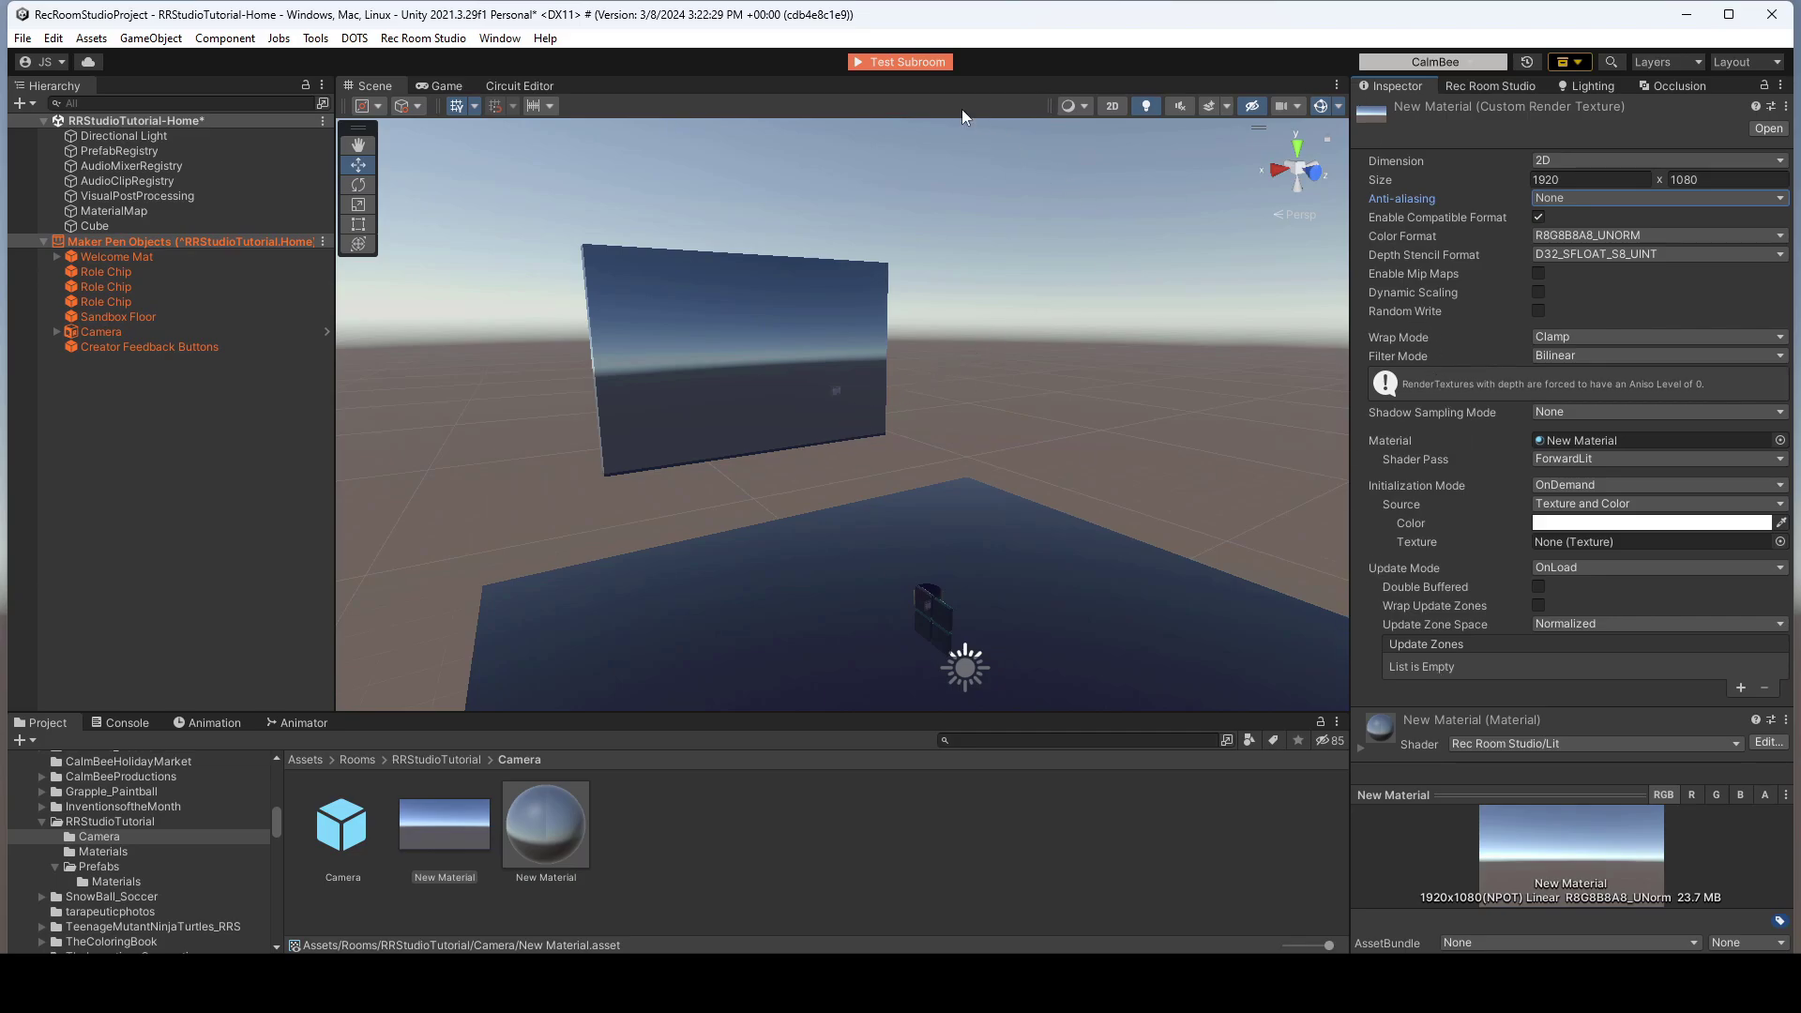
{"action": "left_click", "coordinate": [927, 68]}
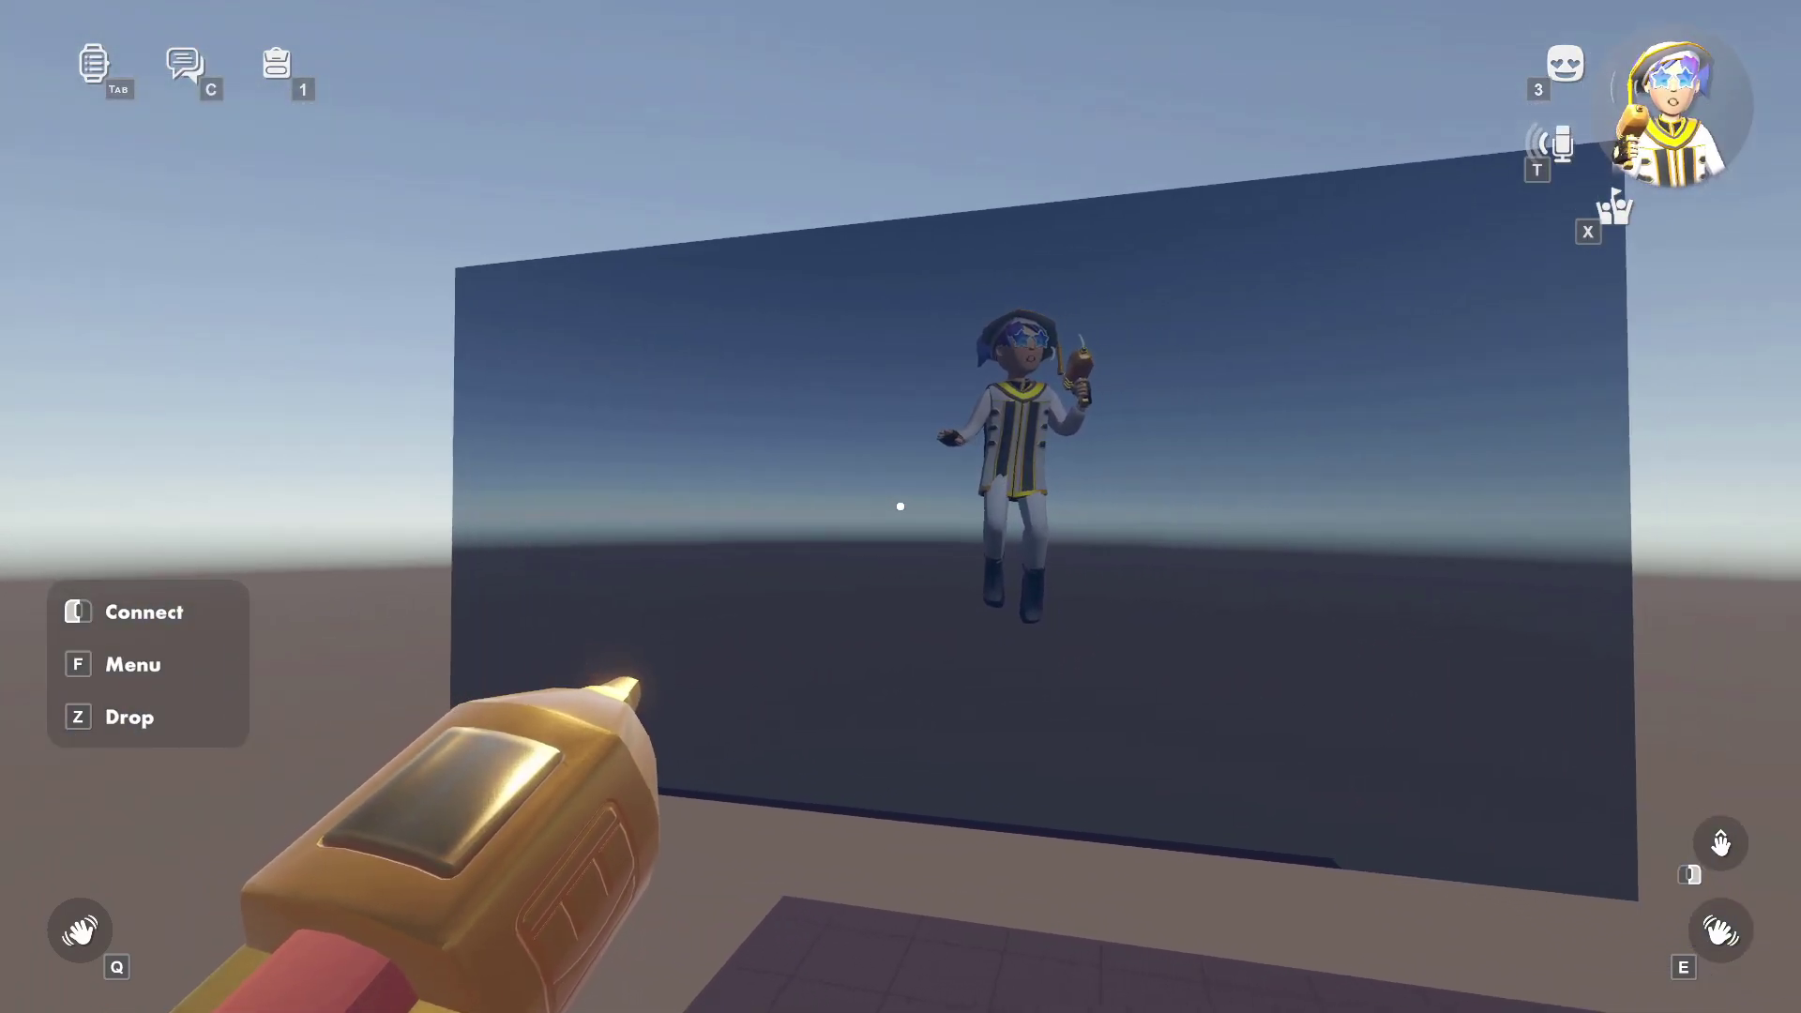
Walk left, forward, right and back in front of the screen to watch the live feed
{"action": "key", "text": "a"}
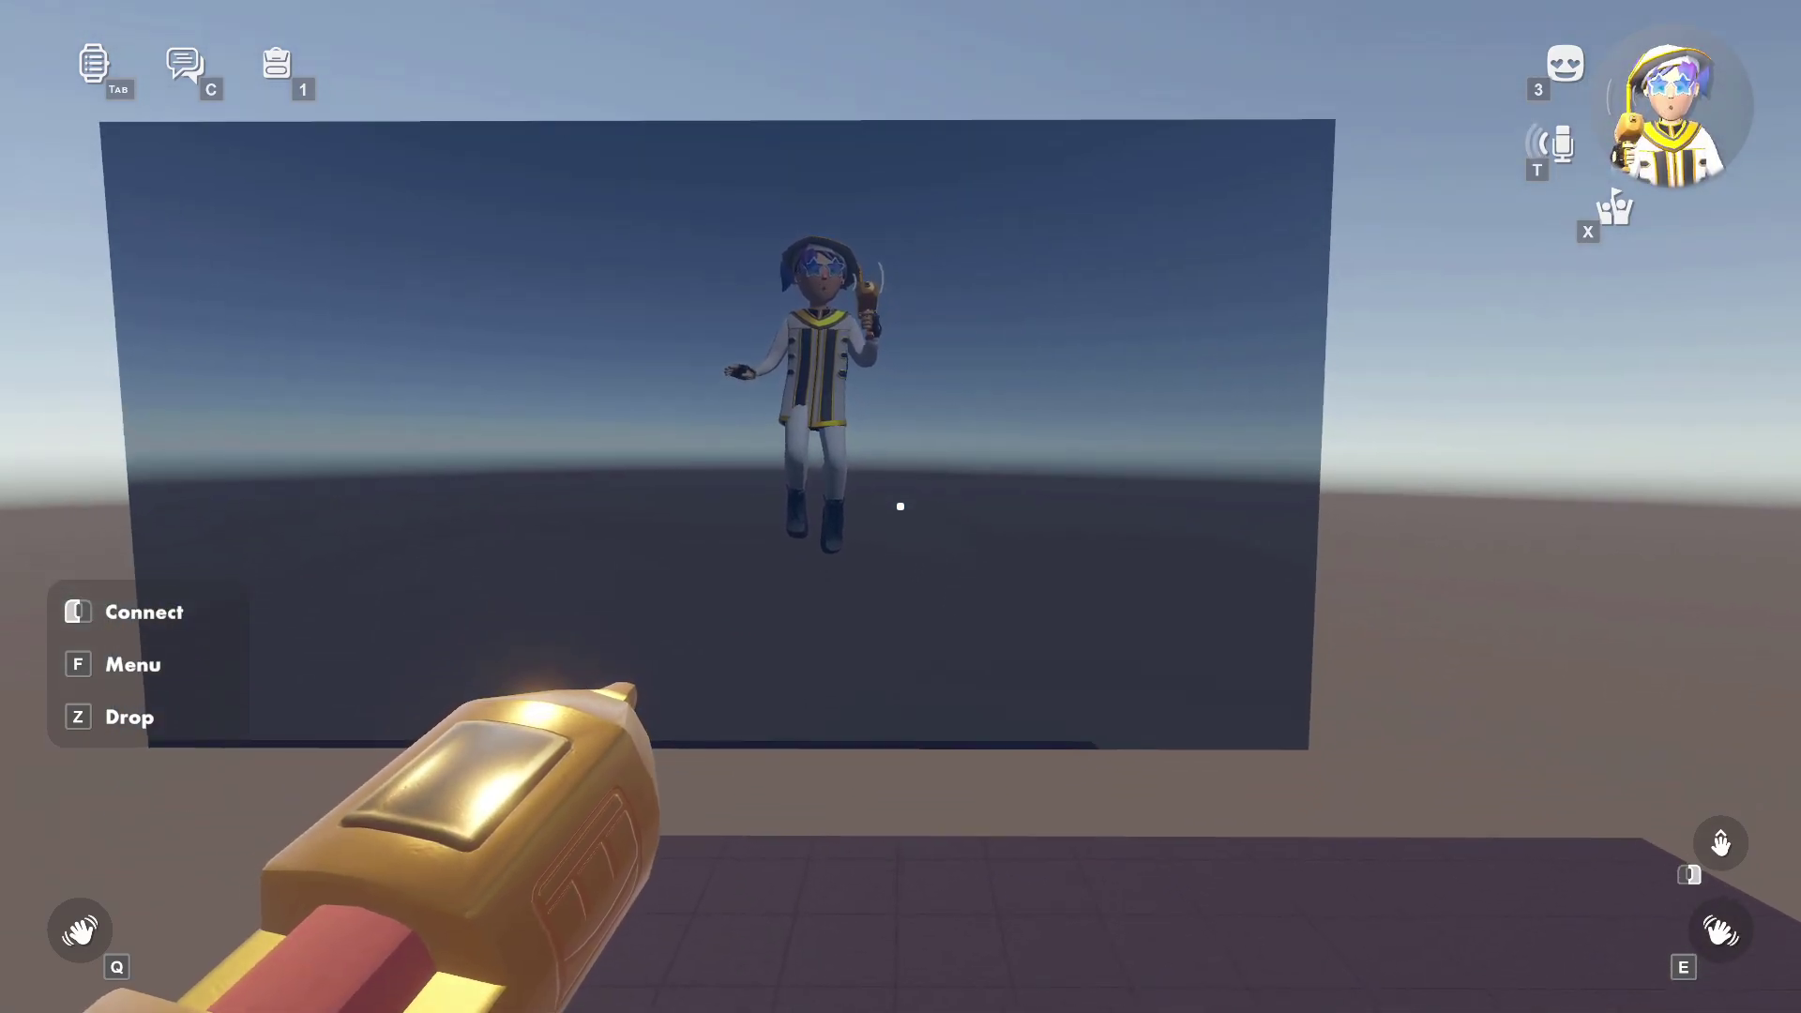
{"action": "key", "text": "a"}
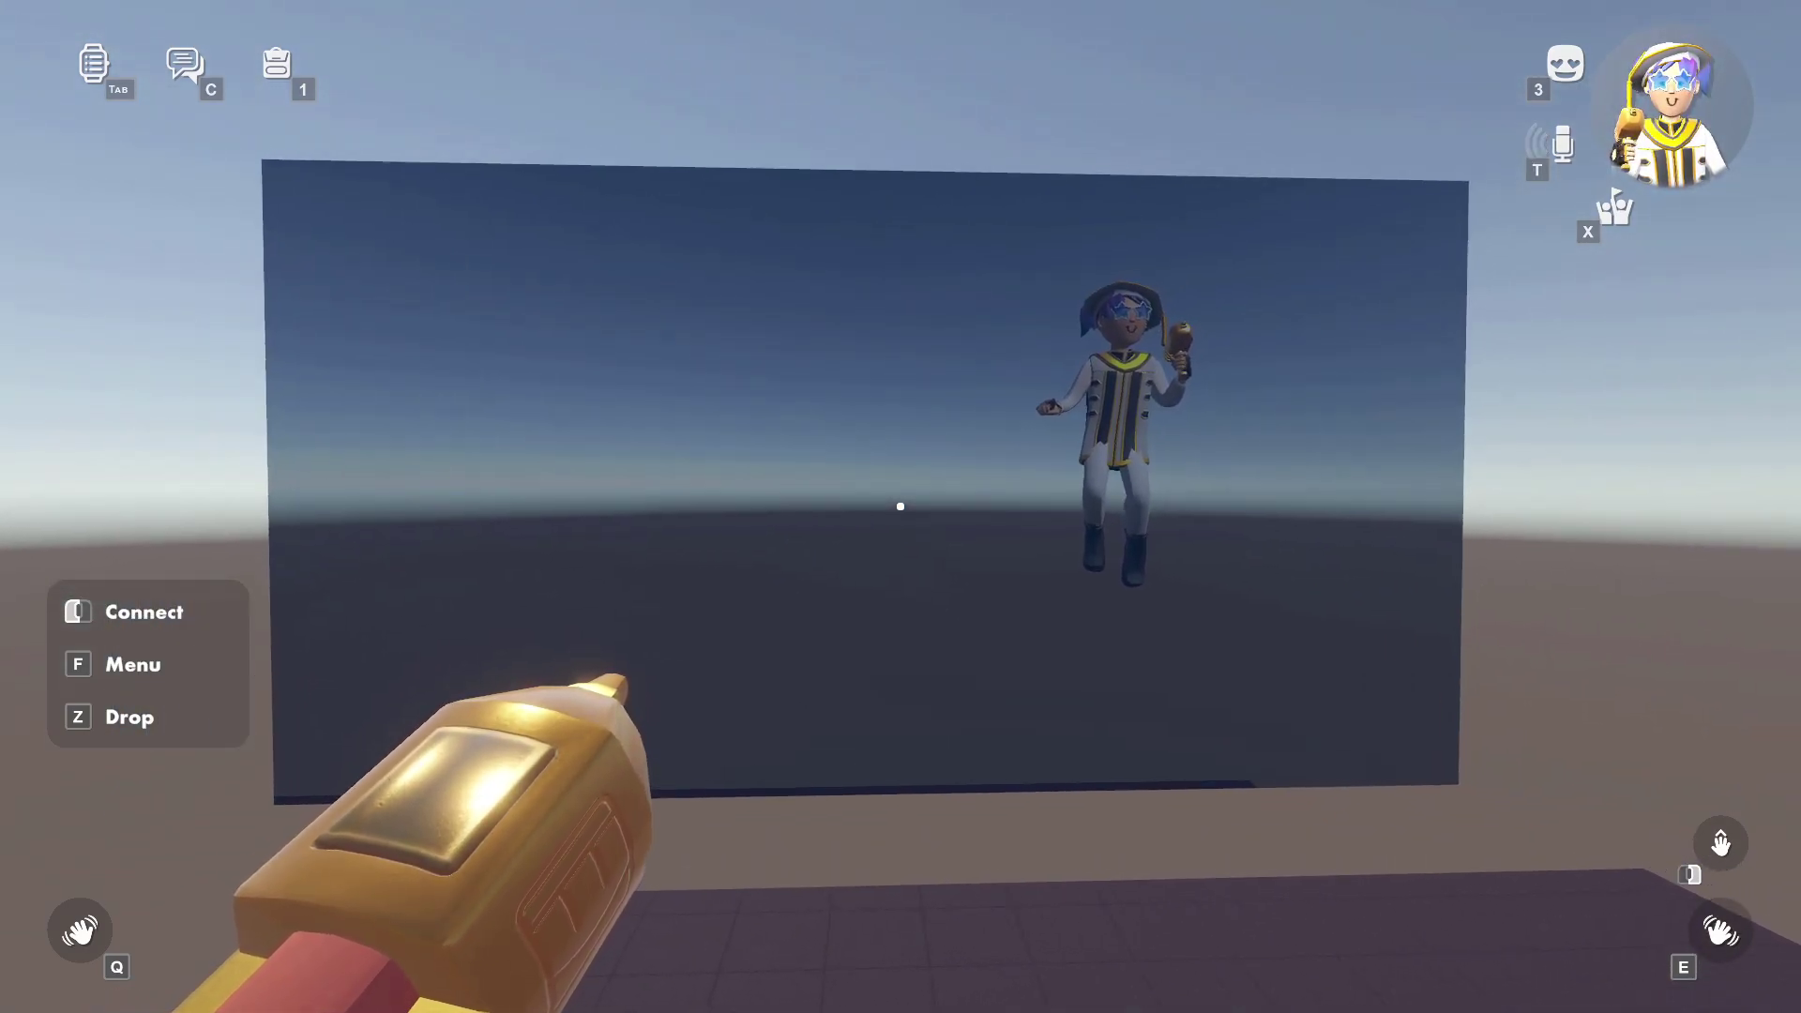
{"action": "key", "text": "w"}
{"action": "key", "text": "d"}
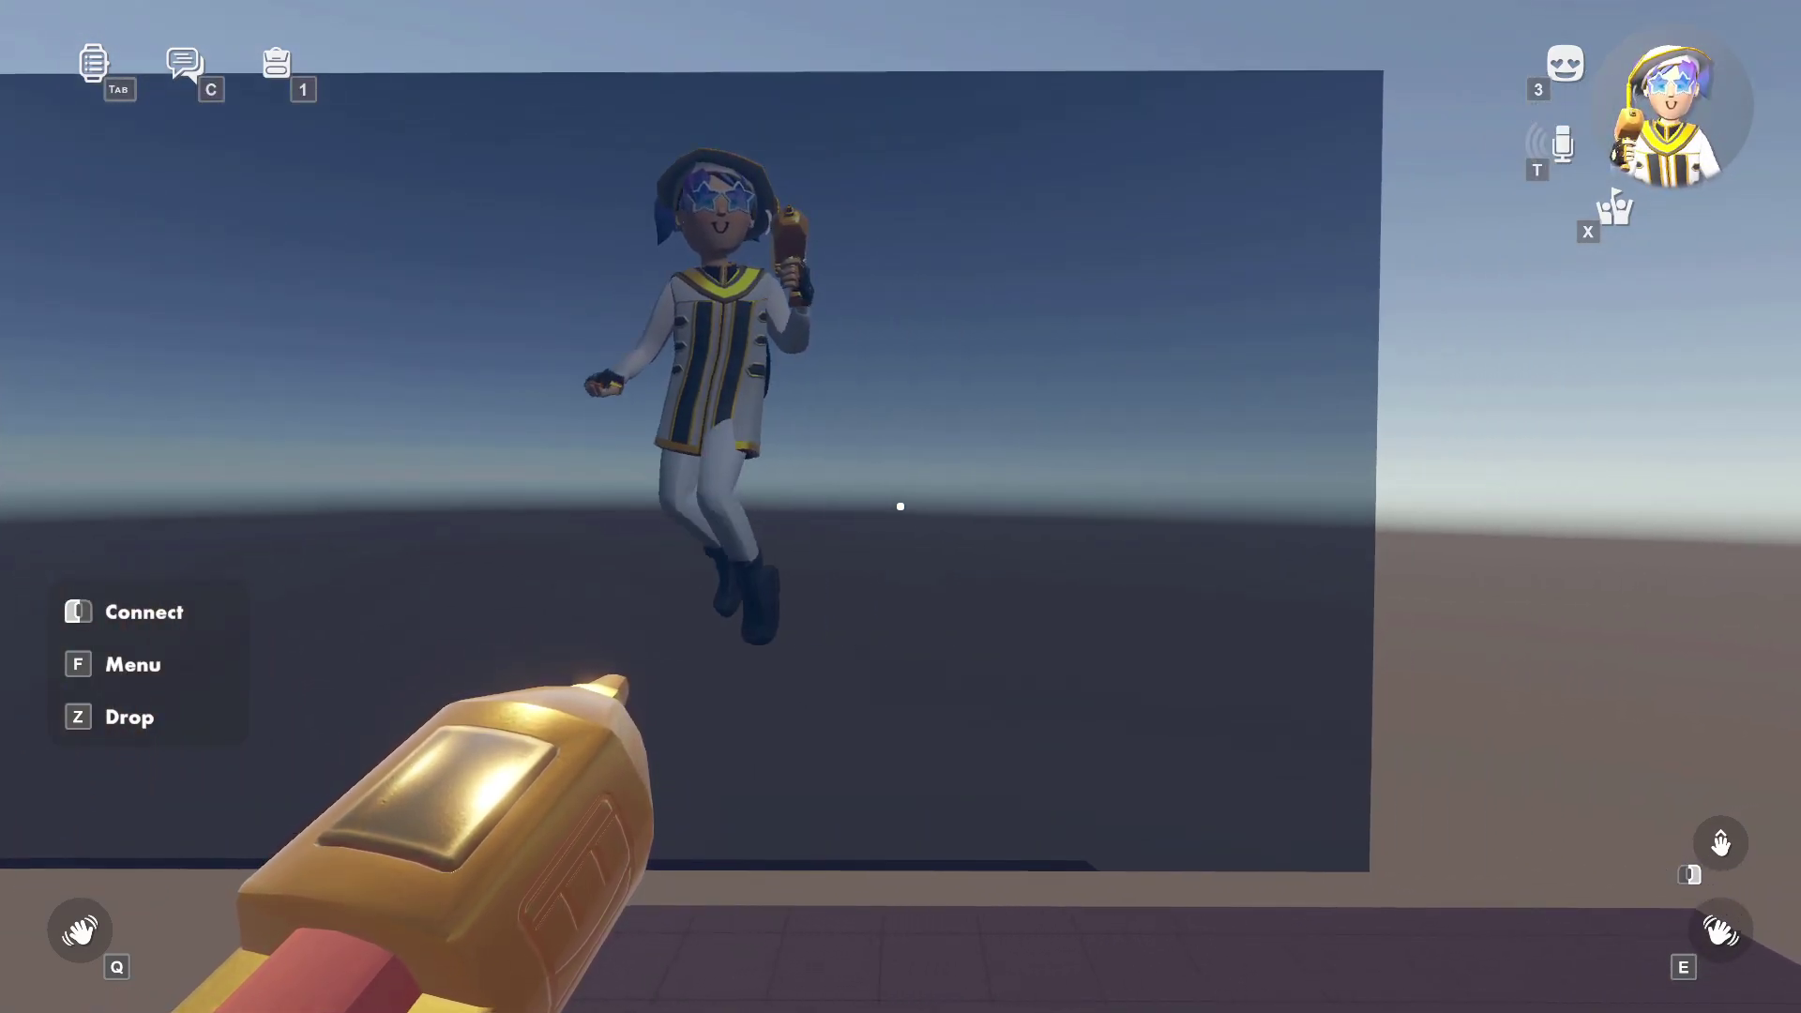
{"action": "key", "text": "s"}
Swap the gun to the left hand and back, then approach the screen again
{"action": "left_click", "coordinate": [901, 507]}
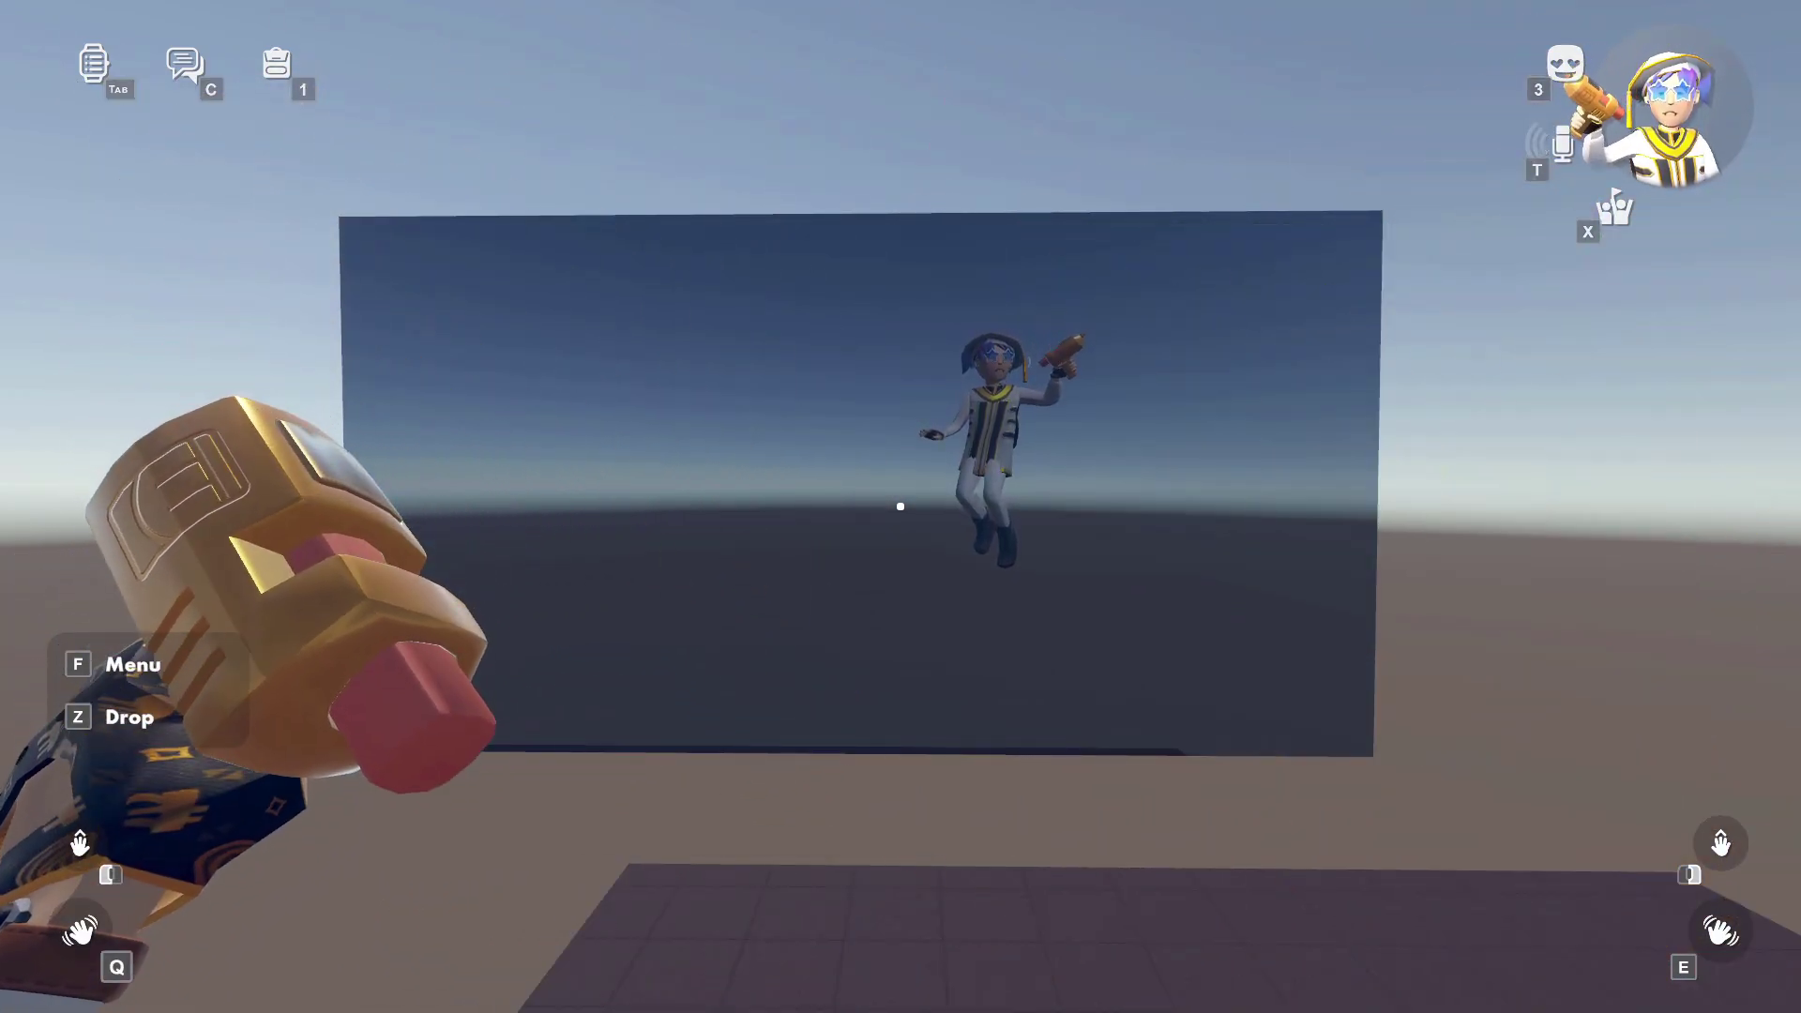
{"action": "right_click", "coordinate": [900, 506]}
{"action": "key", "text": "w"}
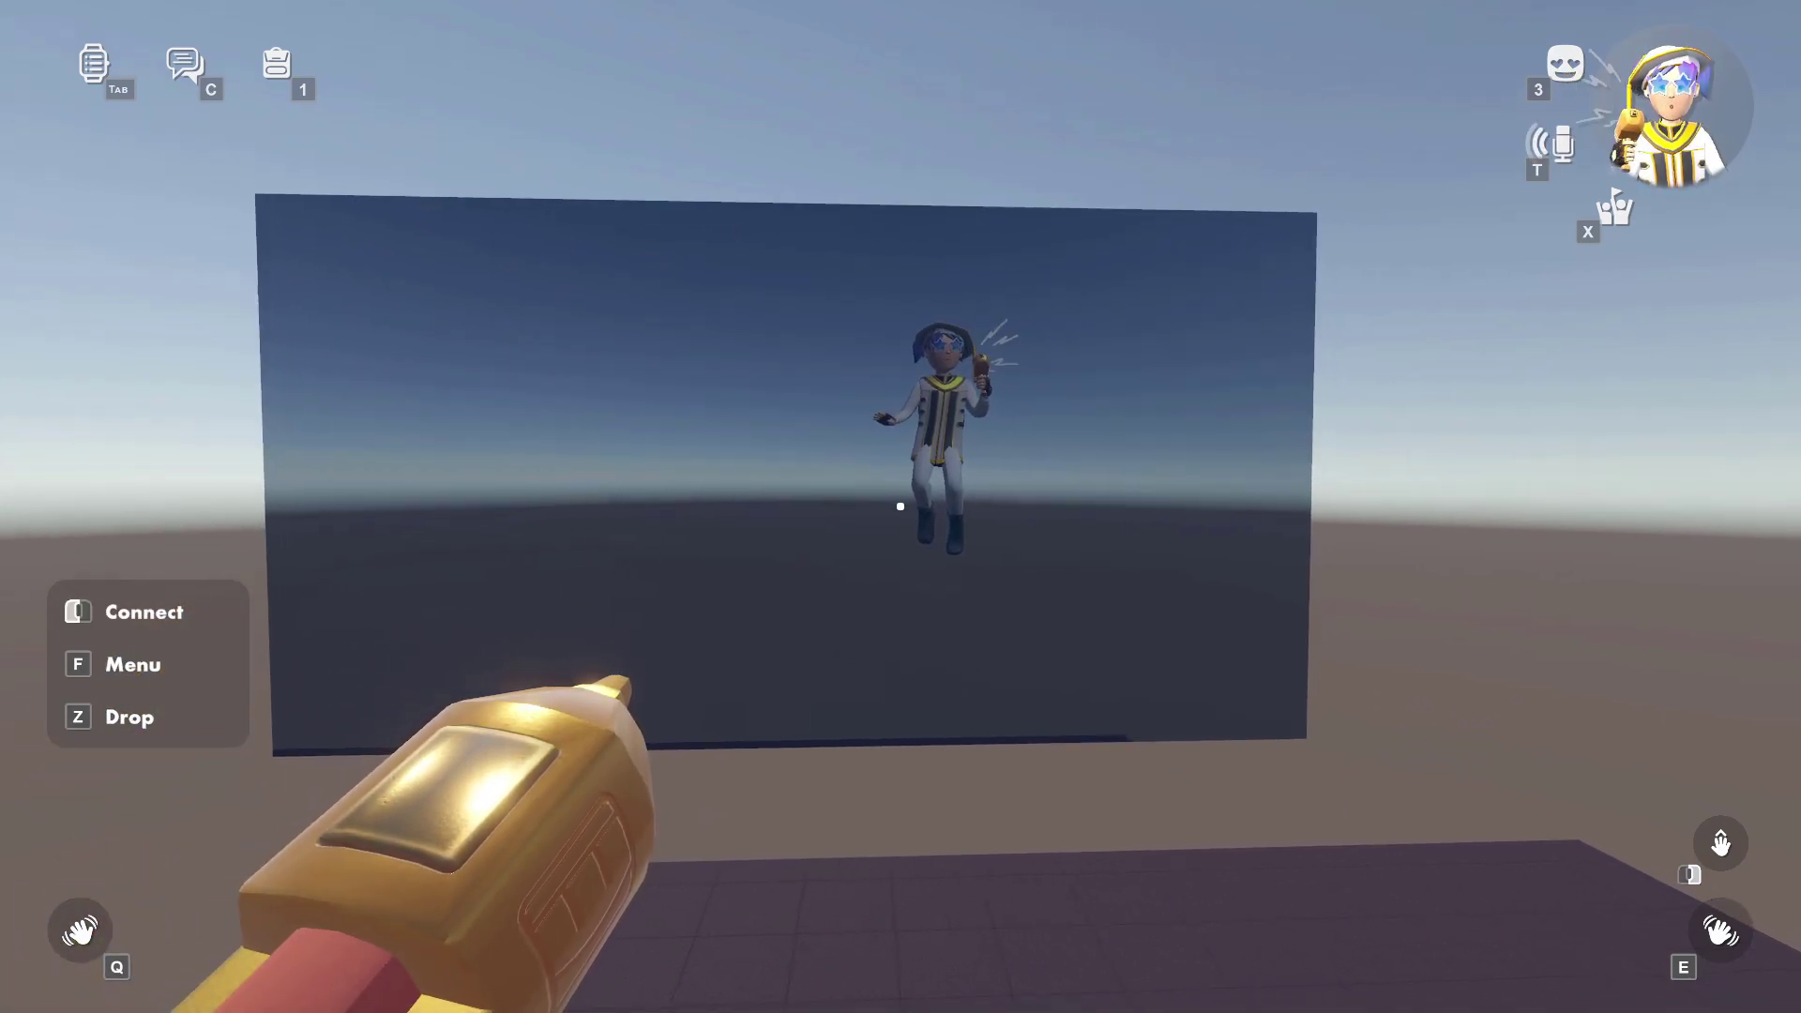